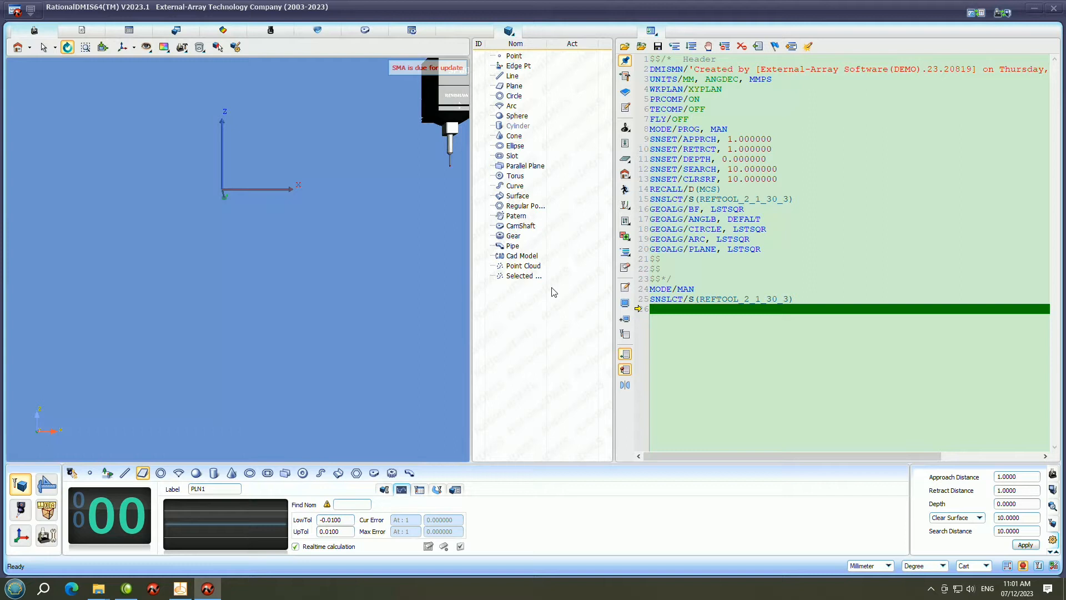
- Measure plane PLN1 from four probed points, accept it, and review its nominal and actual values including form
{"action": "middle_click_drag", "start_coordinate": [397, 204], "coordinate": [209, 341]}
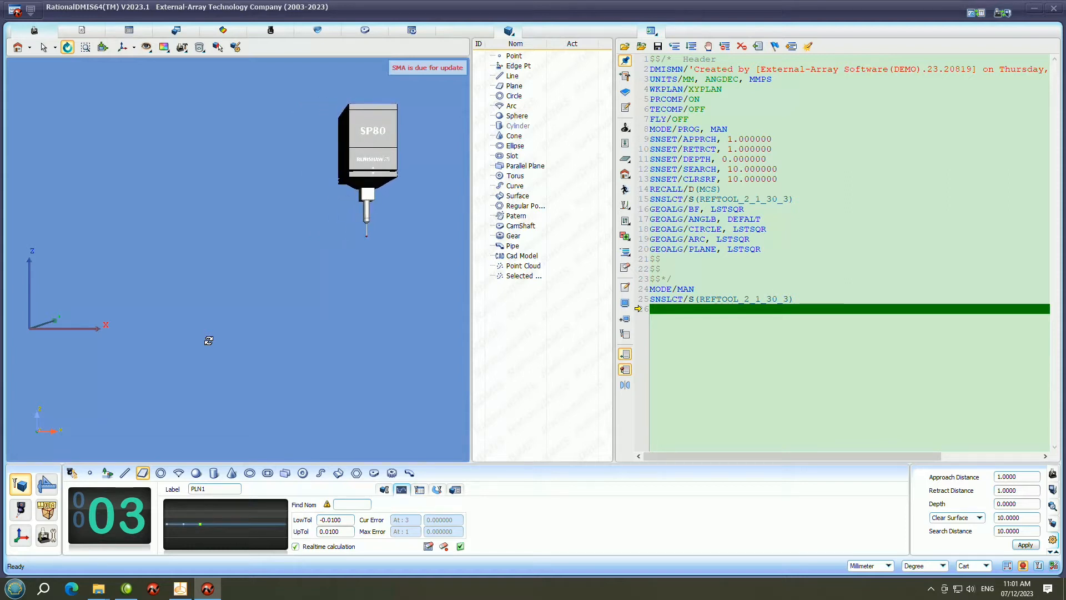
{"action": "left_click", "coordinate": [460, 547]}
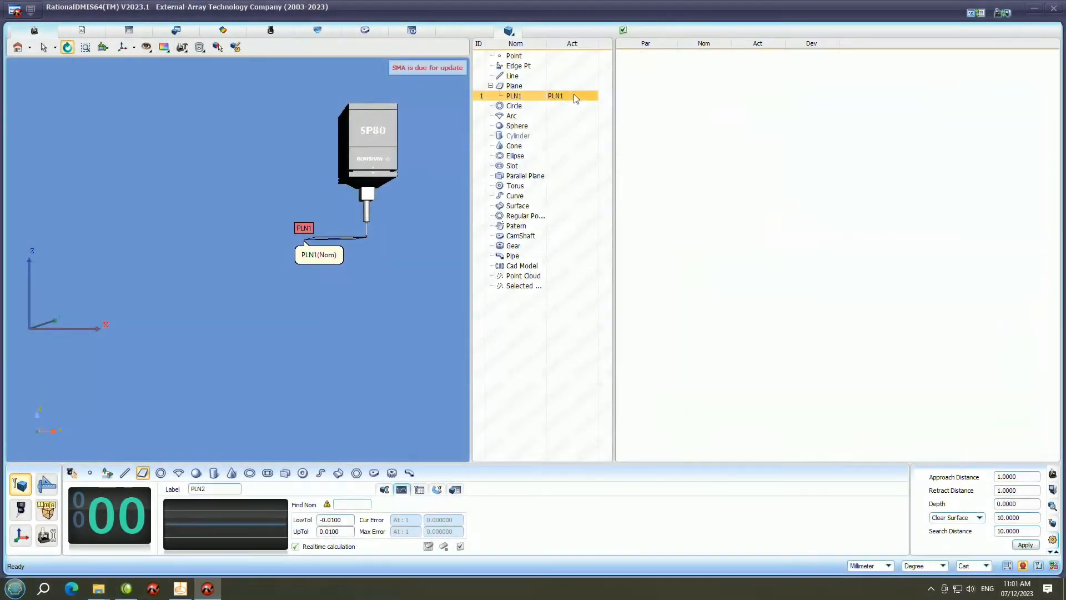
{"action": "left_click", "coordinate": [578, 98]}
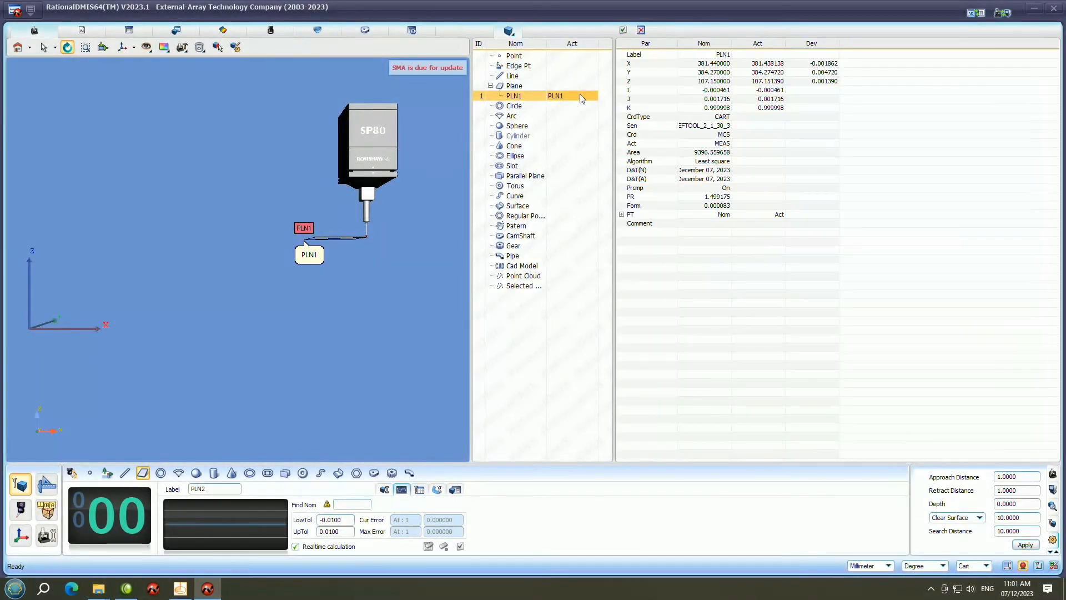
{"action": "left_click", "coordinate": [724, 206]}
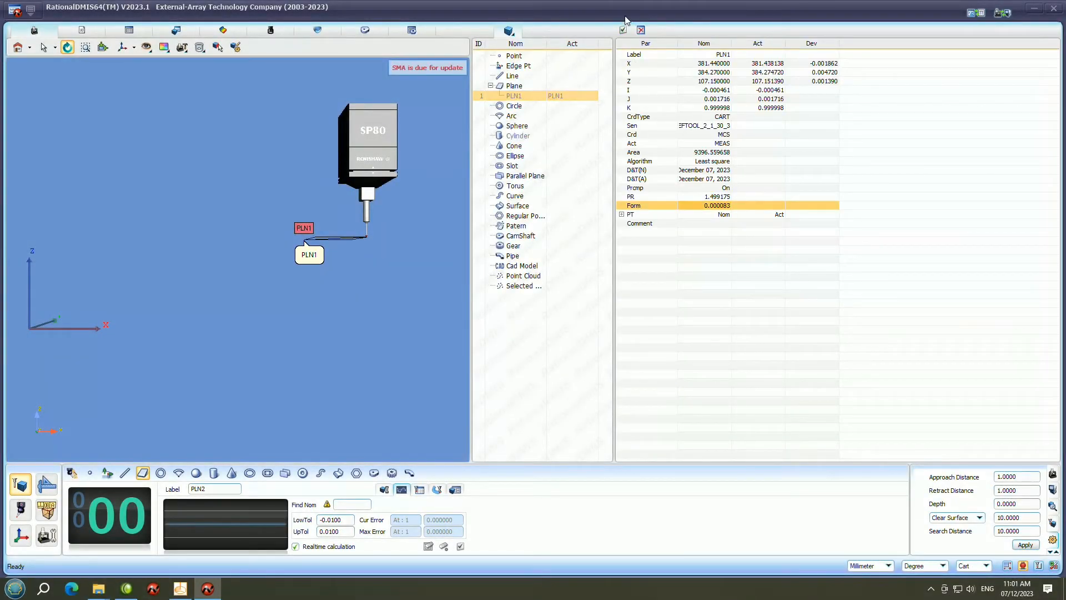
{"action": "left_click", "coordinate": [642, 32]}
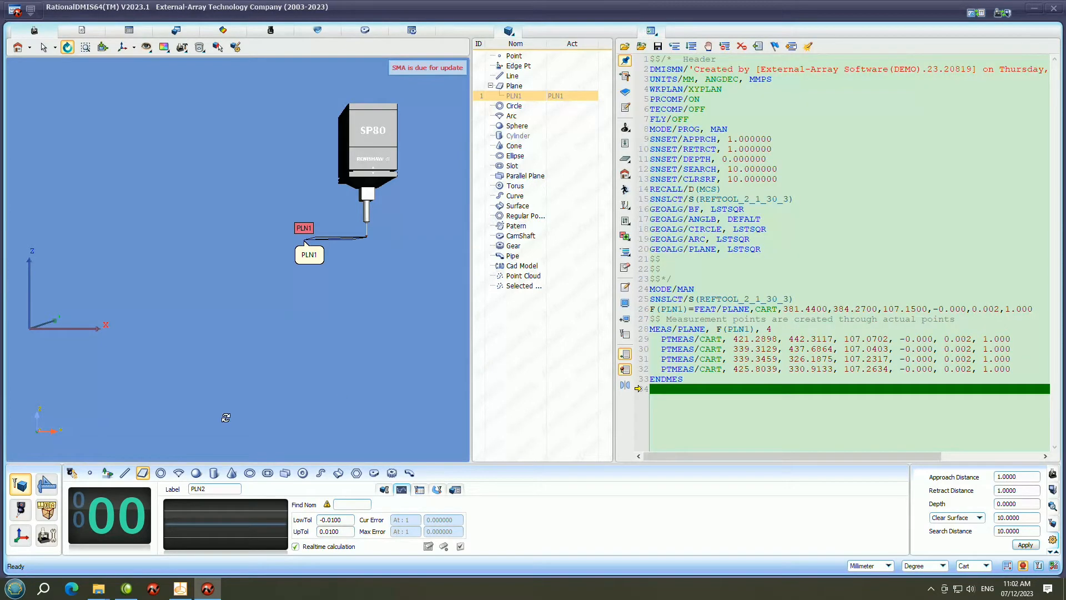
- Create and activate coordinate system CRD1 with a 3-2-1 setup, using PLN1 for the +Z direction and the Z origin
{"action": "left_click", "coordinate": [20, 536]}
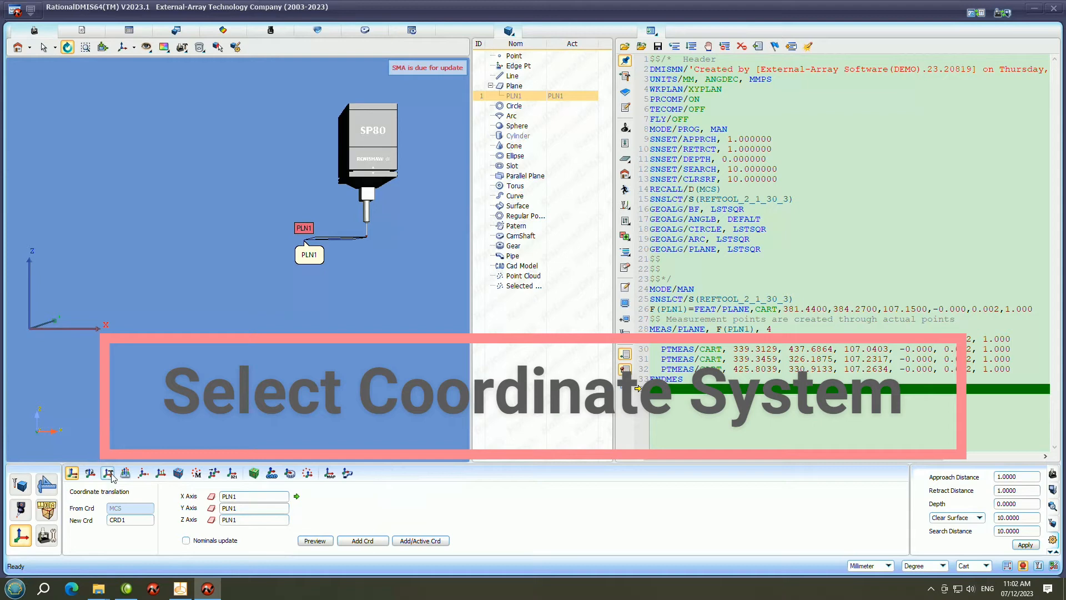
{"action": "left_click", "coordinate": [108, 473]}
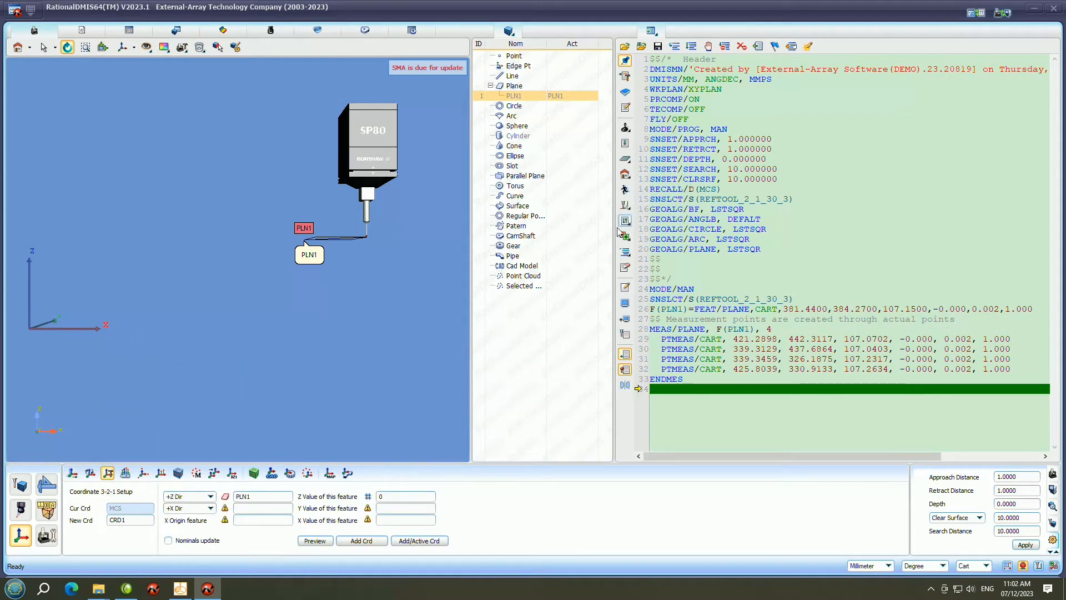
{"action": "left_click_drag", "start_coordinate": [572, 96], "coordinate": [403, 494]}
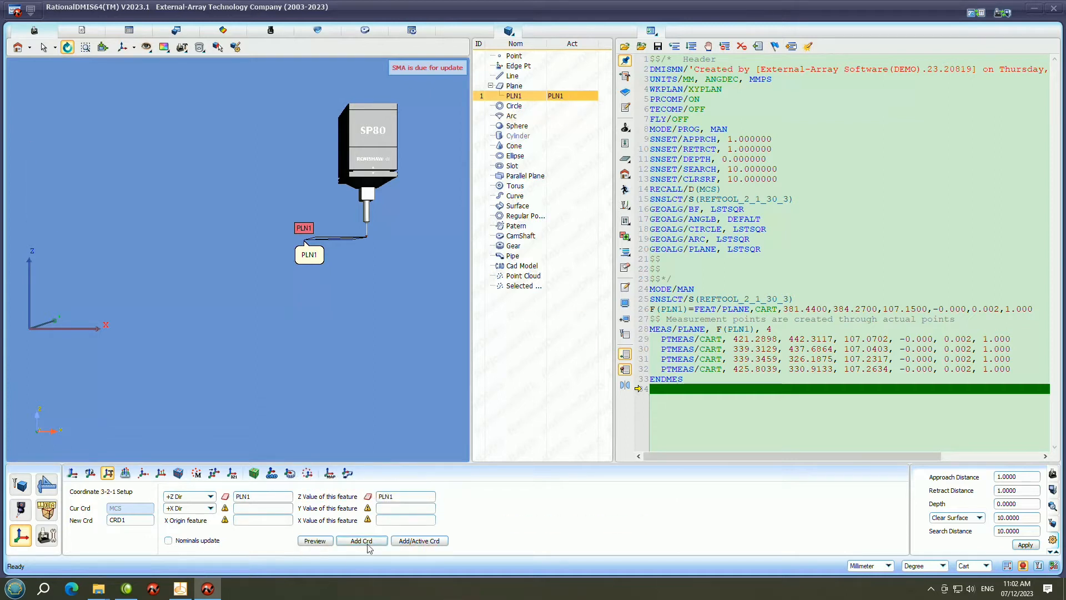
{"action": "left_click", "coordinate": [408, 541]}
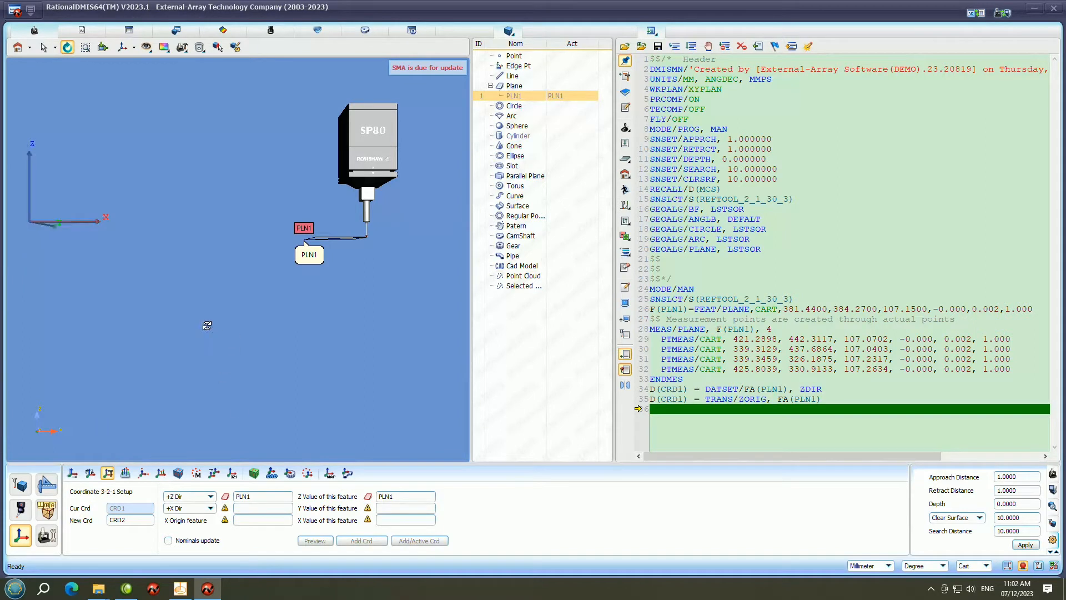
- Measure inner circle CIR1 from four points with XY Plane as its working plane, and accept it
{"action": "left_click_drag", "start_coordinate": [218, 207], "coordinate": [245, 265]}
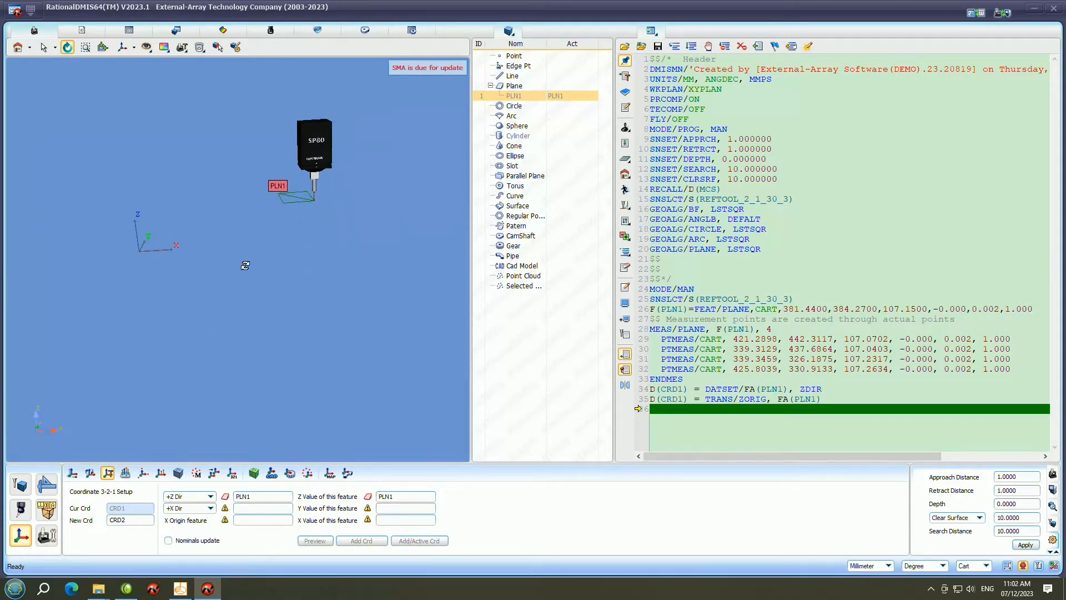
{"action": "left_click", "coordinate": [30, 484]}
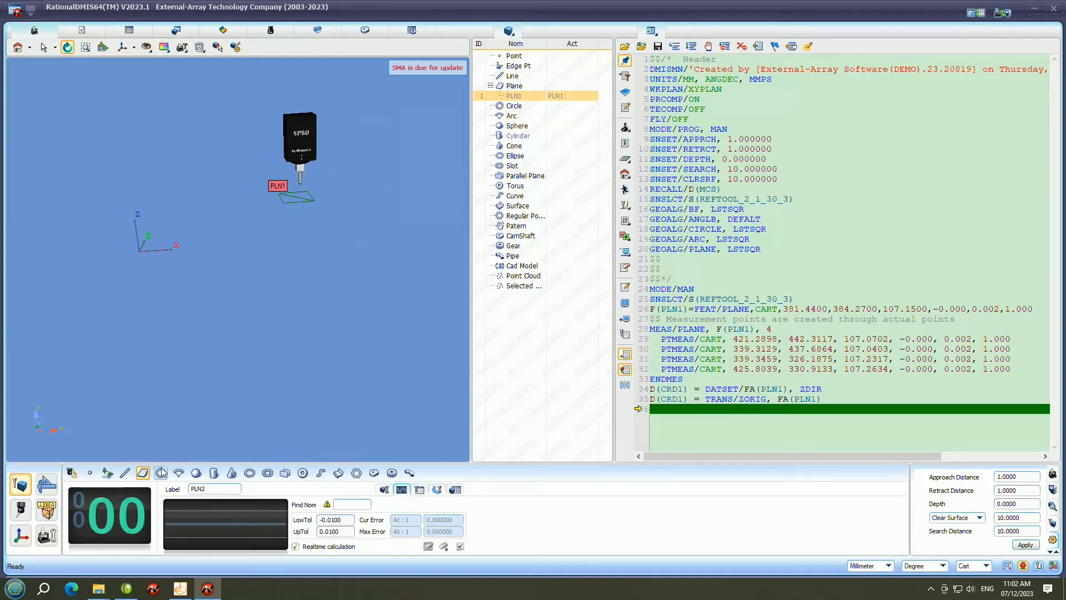
{"action": "left_click", "coordinate": [165, 477]}
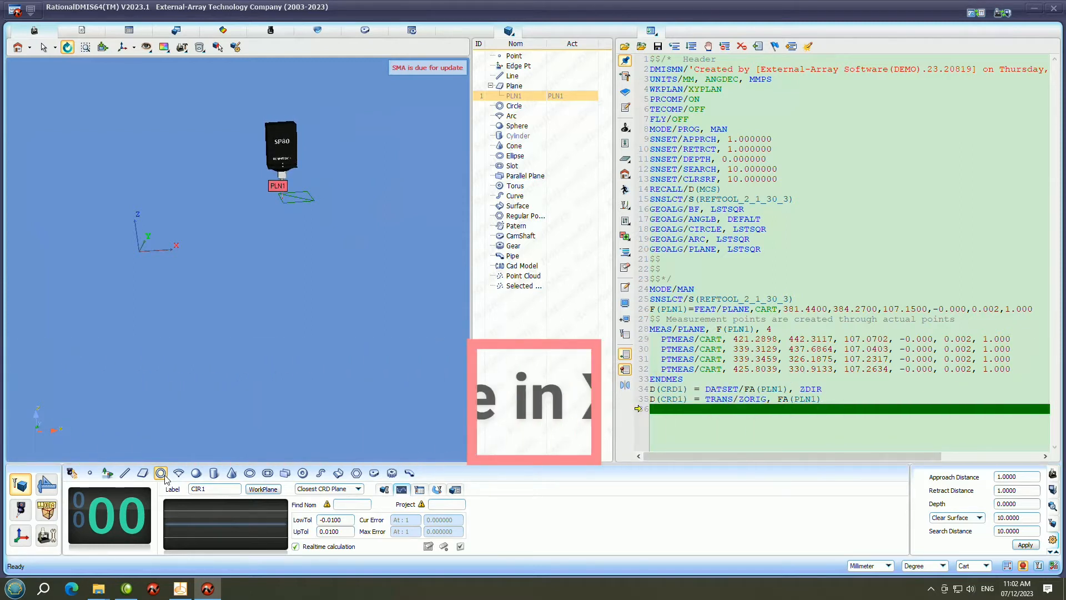
{"action": "left_click", "coordinate": [355, 491]}
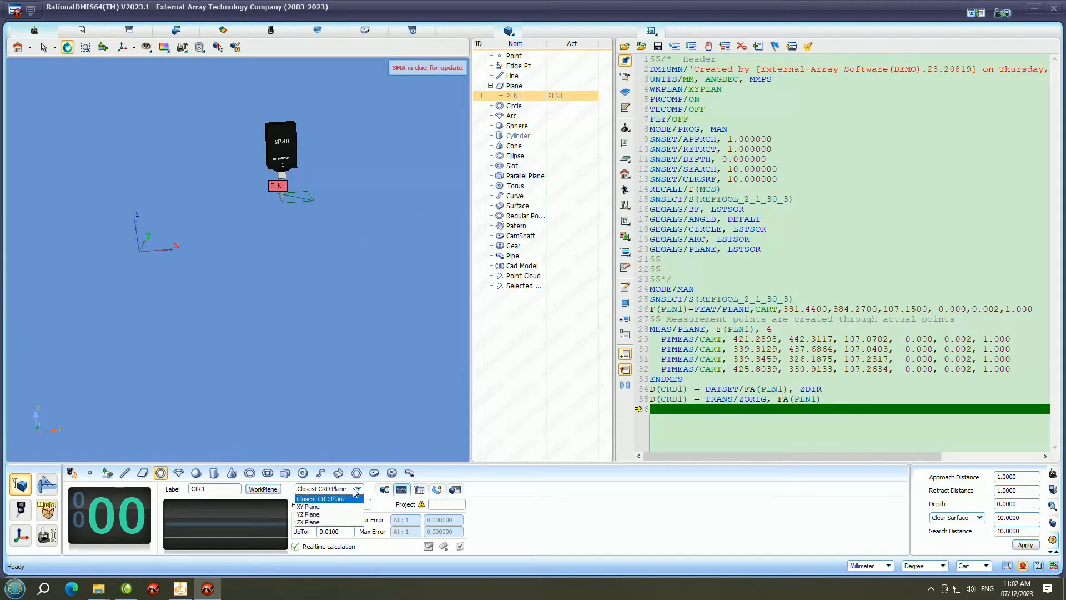
{"action": "left_click", "coordinate": [312, 508]}
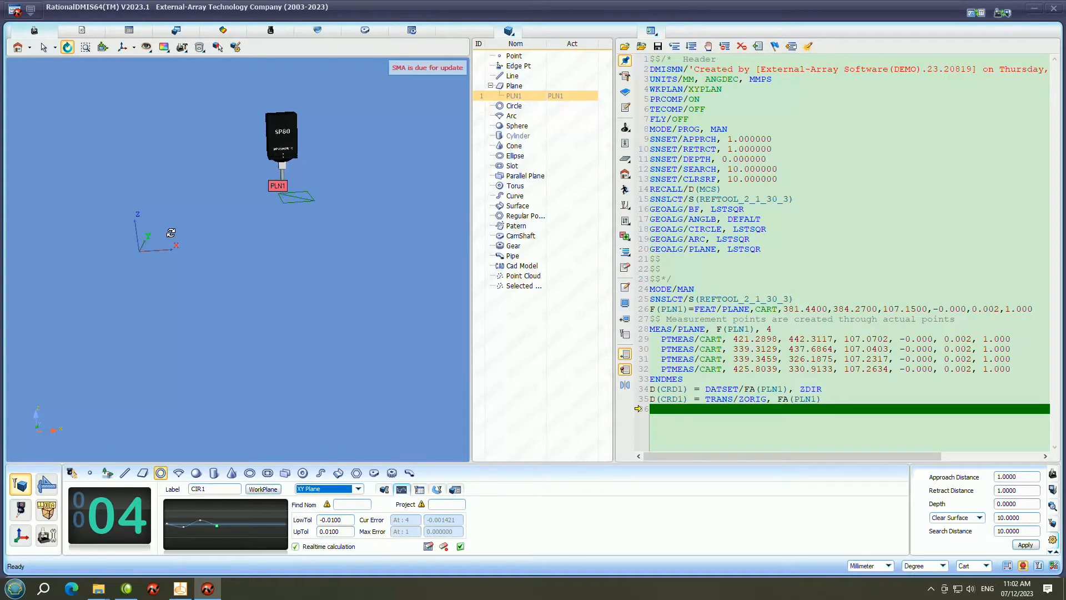
{"action": "left_click", "coordinate": [461, 547]}
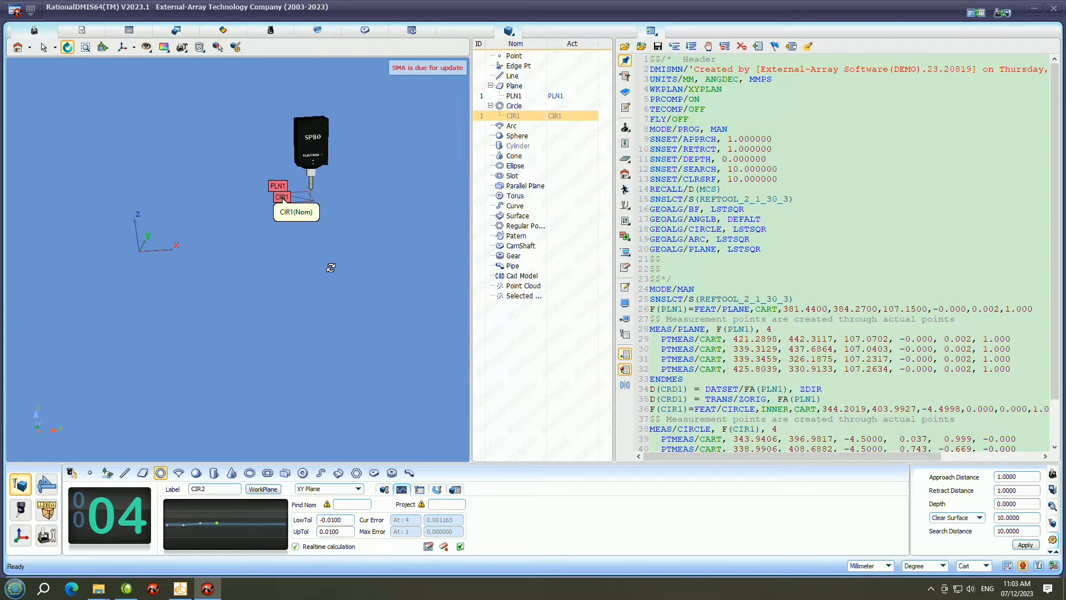
- Accept the four-point circle CIR2, and measure the large circle CIR3 from four points in the XY Plane
{"action": "left_click", "coordinate": [461, 547]}
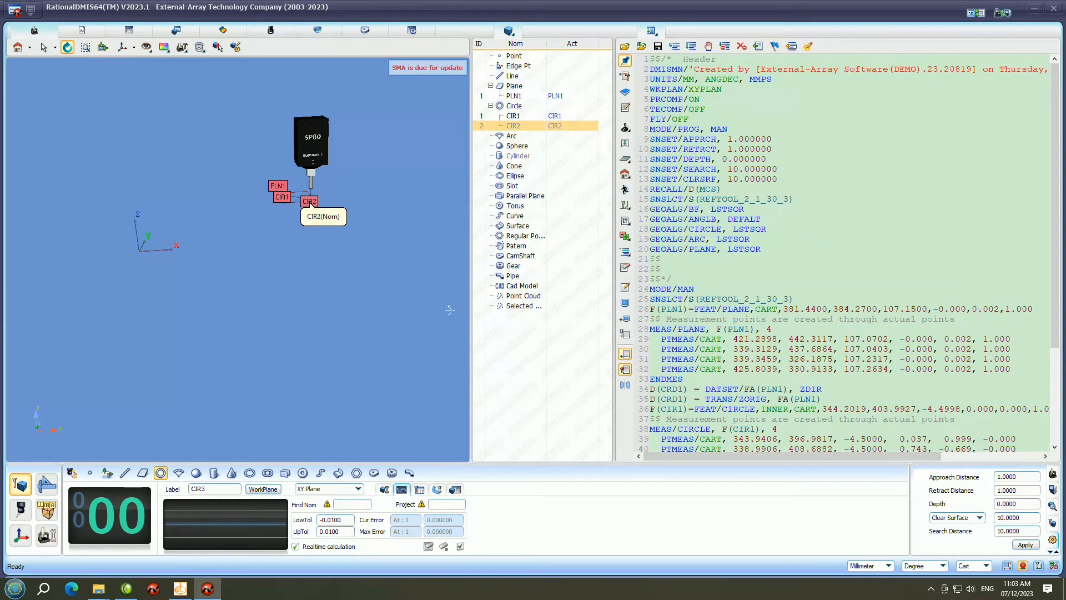
{"action": "scroll", "coordinate": [310, 173], "scroll_direction": "up", "scroll_amount": 5}
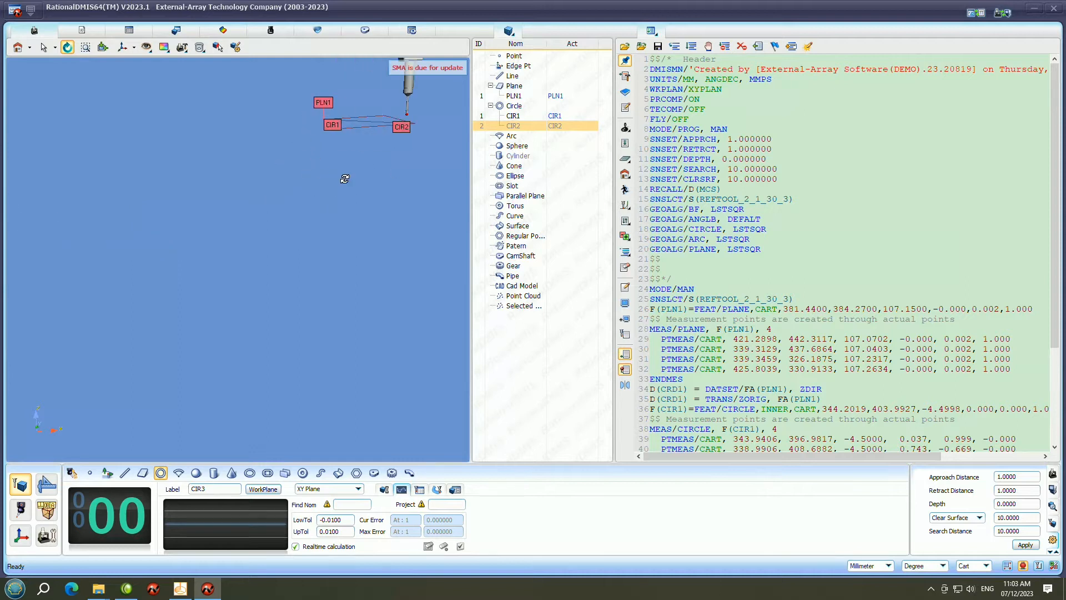
{"action": "middle_click_drag", "start_coordinate": [363, 137], "coordinate": [258, 221]}
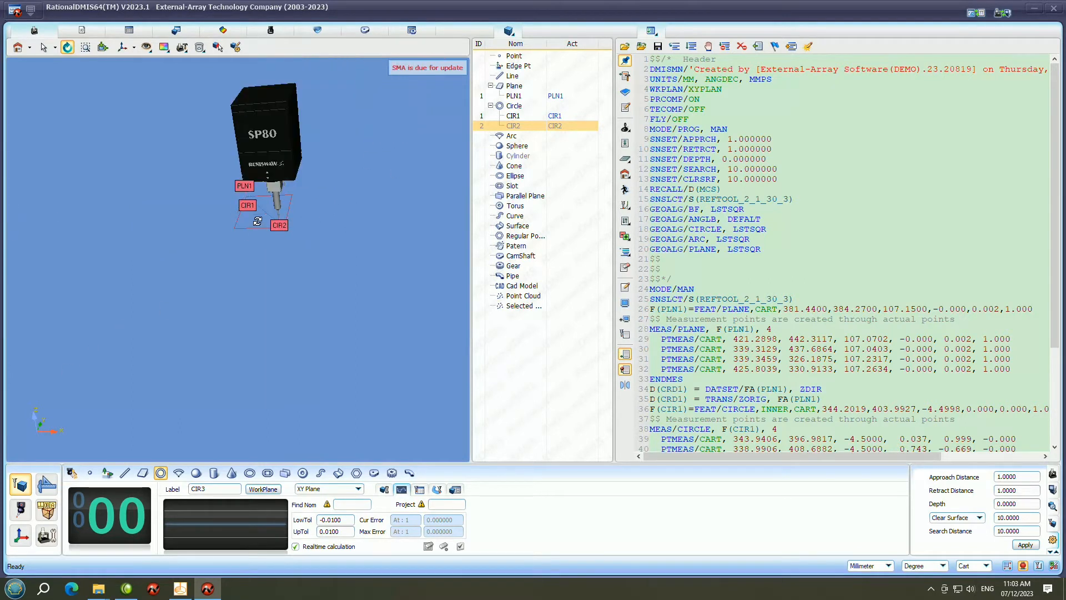
{"action": "left_click_drag", "start_coordinate": [297, 150], "coordinate": [397, 230]}
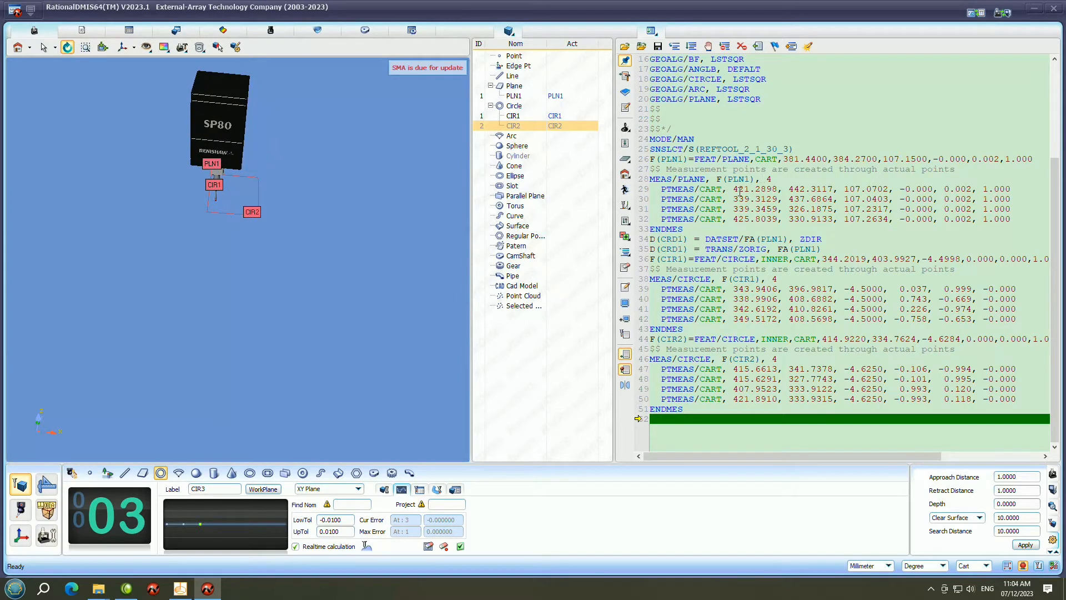
{"action": "left_click", "coordinate": [460, 547]}
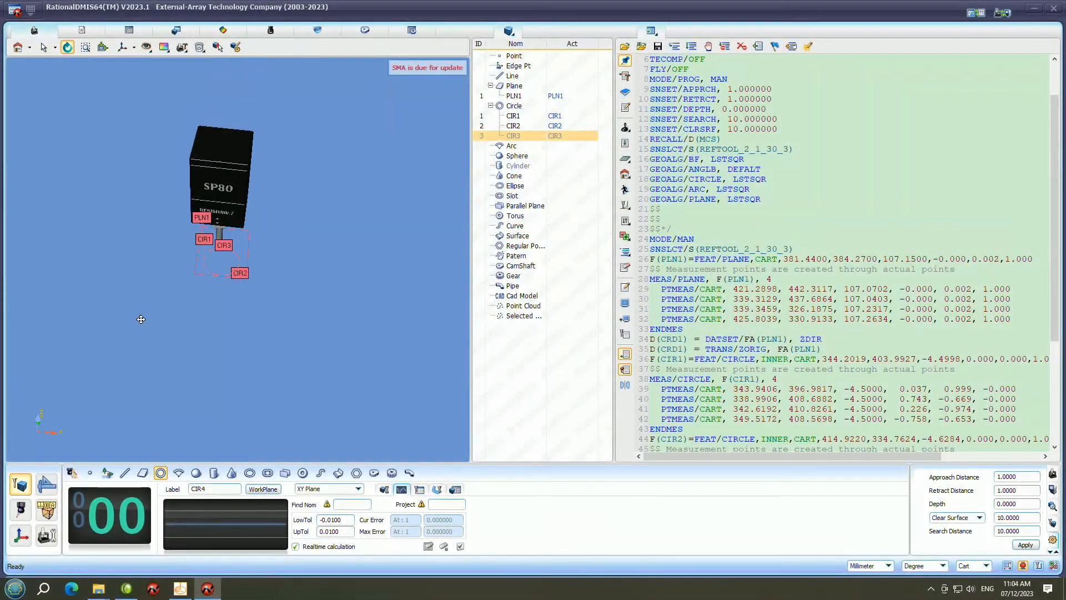
- Hide the probe model in the graphics view so the measured plane and circles are unobstructed
{"action": "middle_click_drag", "start_coordinate": [141, 319], "coordinate": [141, 338]}
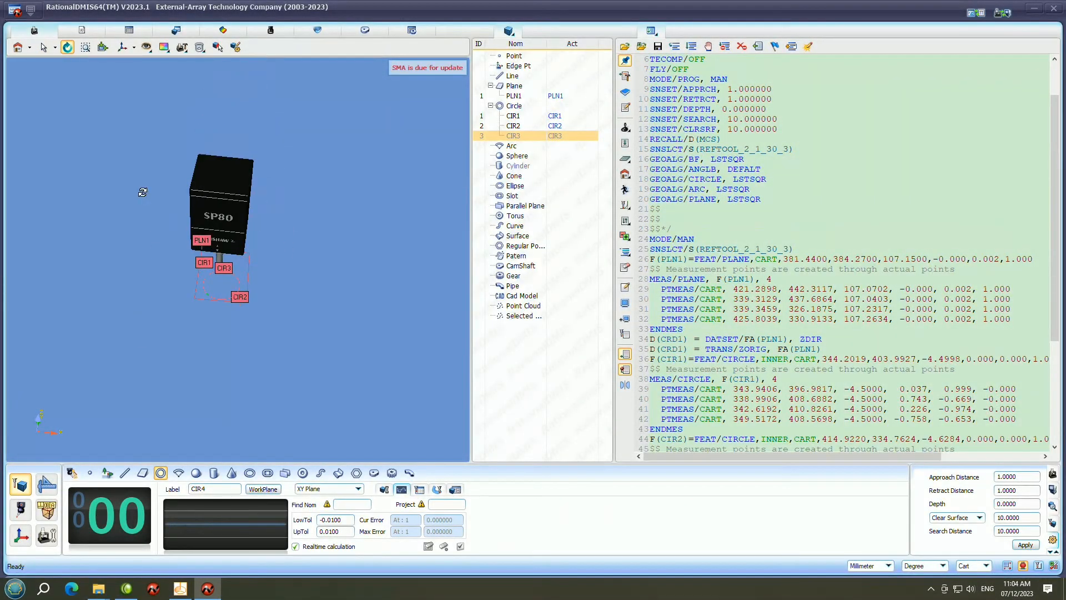
{"action": "left_click_drag", "start_coordinate": [143, 192], "coordinate": [120, 251]}
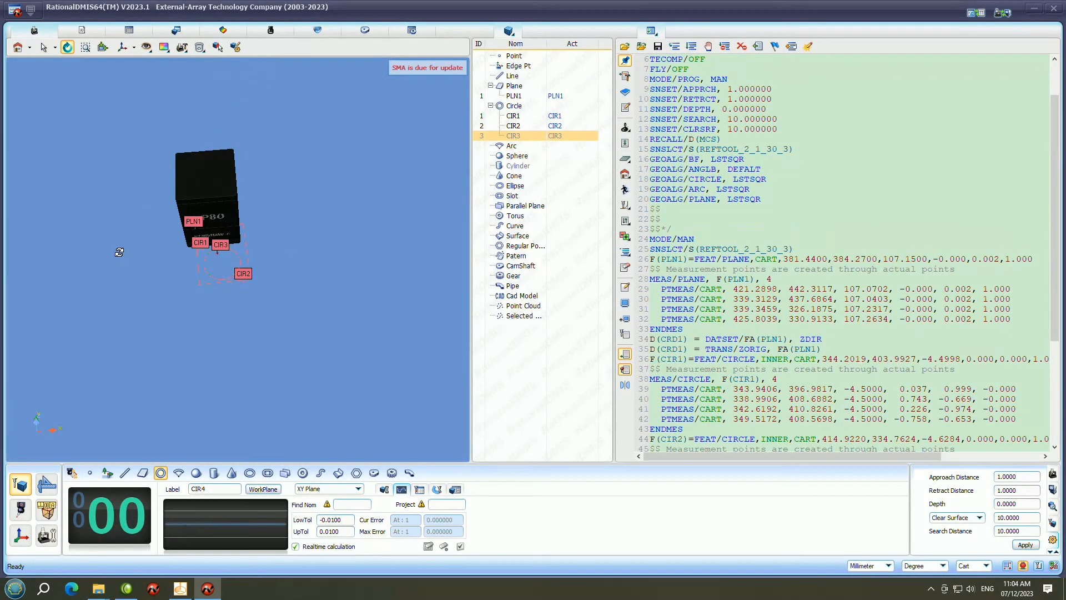
{"action": "left_click", "coordinate": [160, 48]}
{"action": "left_click", "coordinate": [161, 72]}
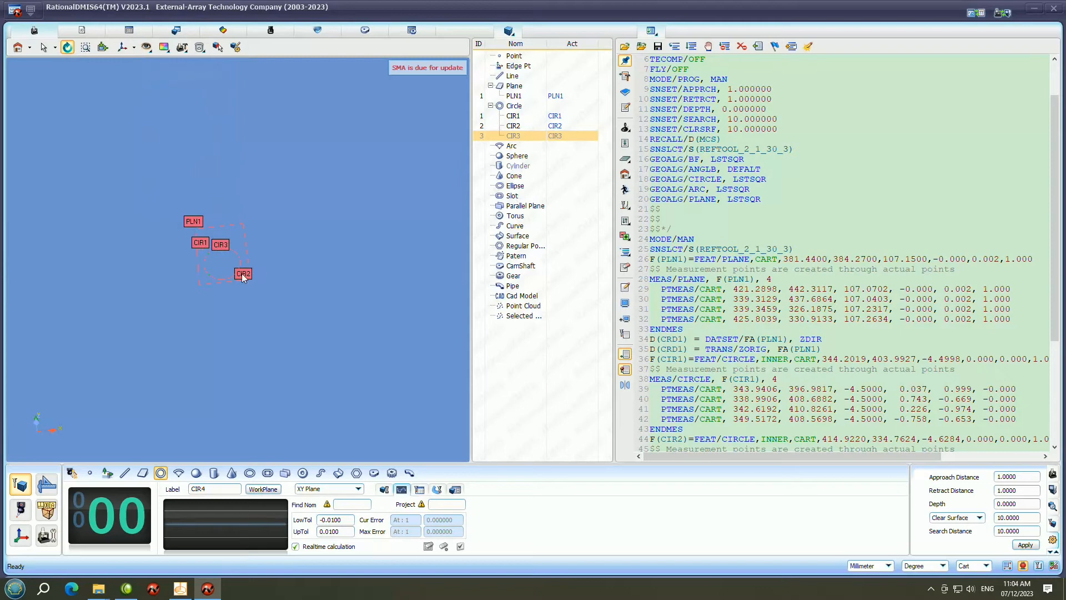
{"action": "scroll", "coordinate": [239, 261], "scroll_direction": "up", "scroll_amount": 3}
{"action": "left_click_drag", "start_coordinate": [332, 170], "coordinate": [333, 286]}
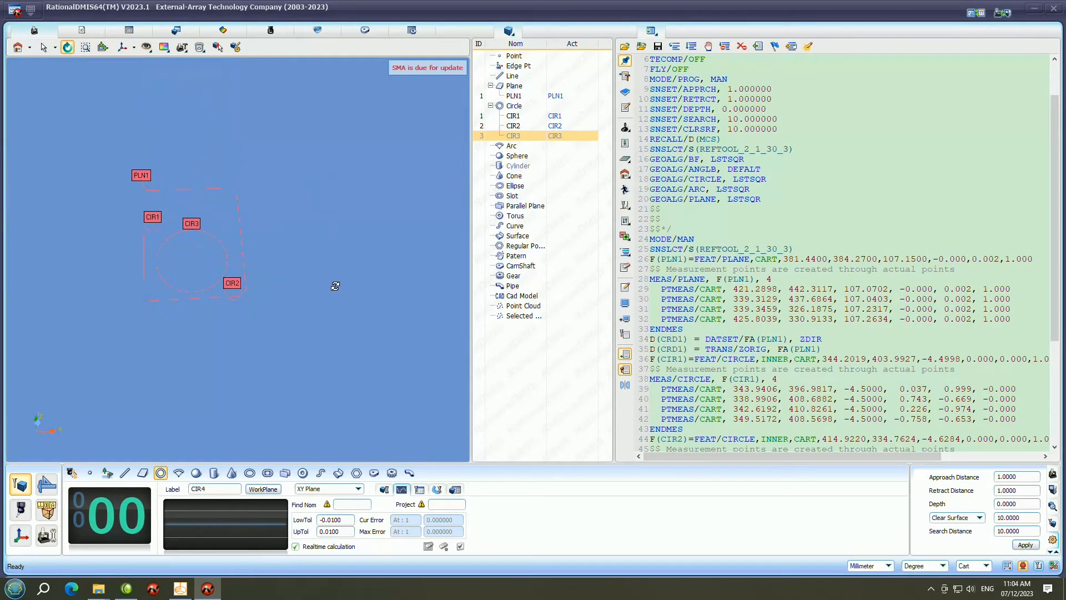
- Construct the best-fit 3D line LN_BF3D1 through the actual circles CIR1 and CIR2 and add it to the features
{"action": "left_click", "coordinate": [49, 487]}
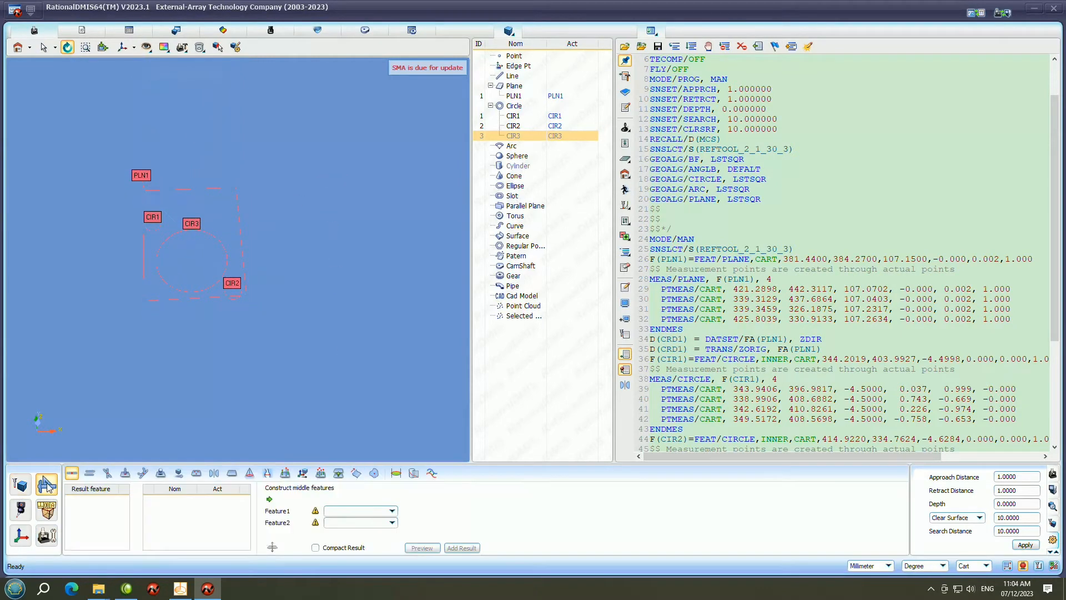
{"action": "left_click", "coordinate": [196, 473]}
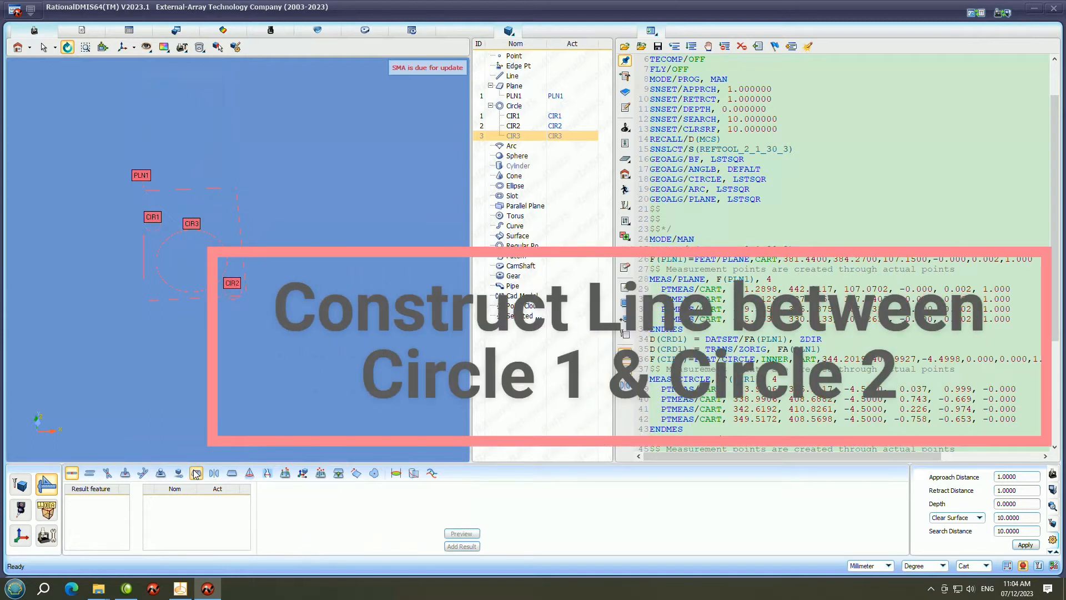
{"action": "left_click", "coordinate": [569, 115]}
{"action": "left_click", "coordinate": [568, 126], "text": "ctrl"}
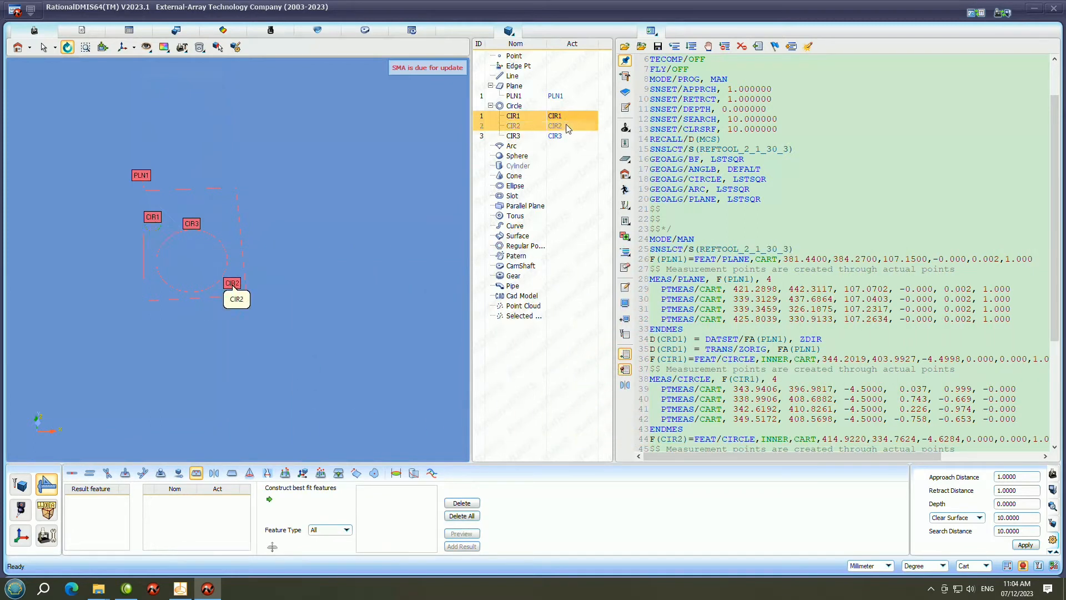
{"action": "left_click_drag", "start_coordinate": [591, 119], "coordinate": [426, 514]}
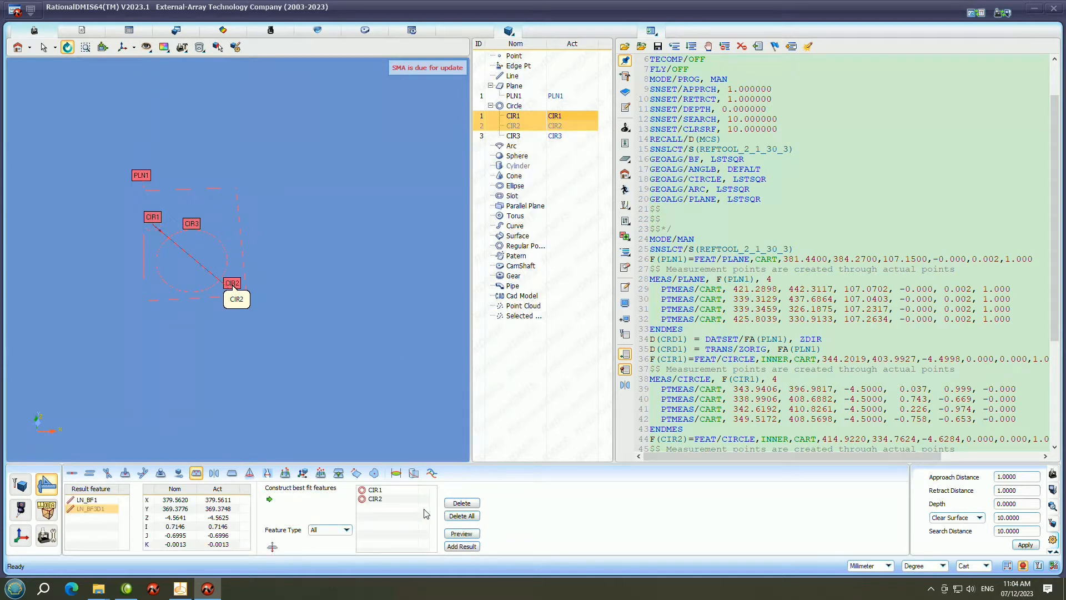
{"action": "left_click", "coordinate": [74, 509]}
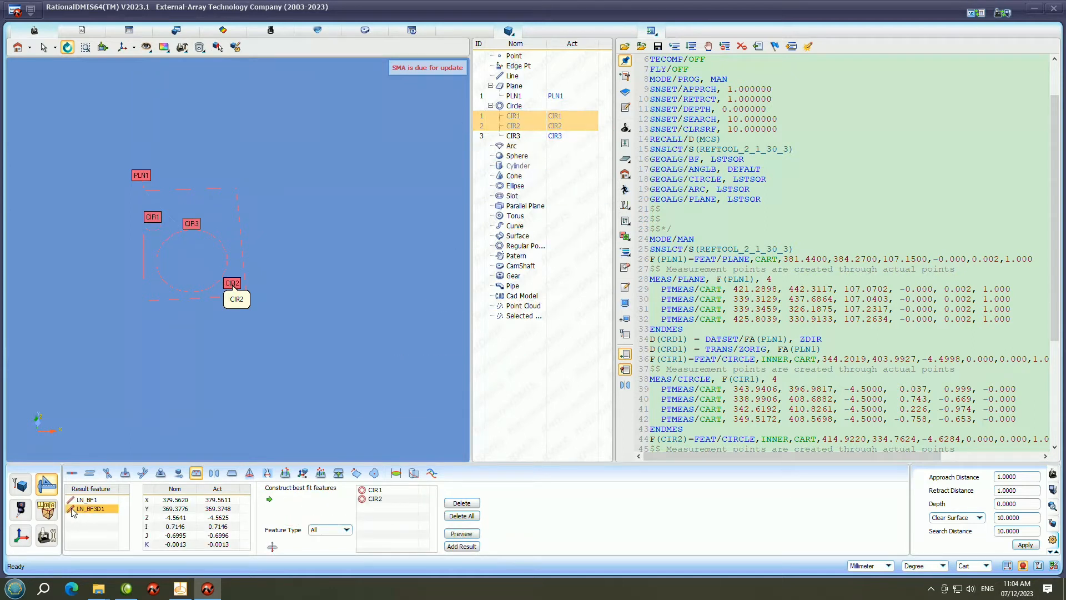
{"action": "left_click", "coordinate": [474, 547]}
{"action": "scroll", "coordinate": [814, 265], "scroll_direction": "up", "scroll_amount": 1}
{"action": "scroll", "coordinate": [815, 264], "scroll_direction": "down", "scroll_amount": 9}
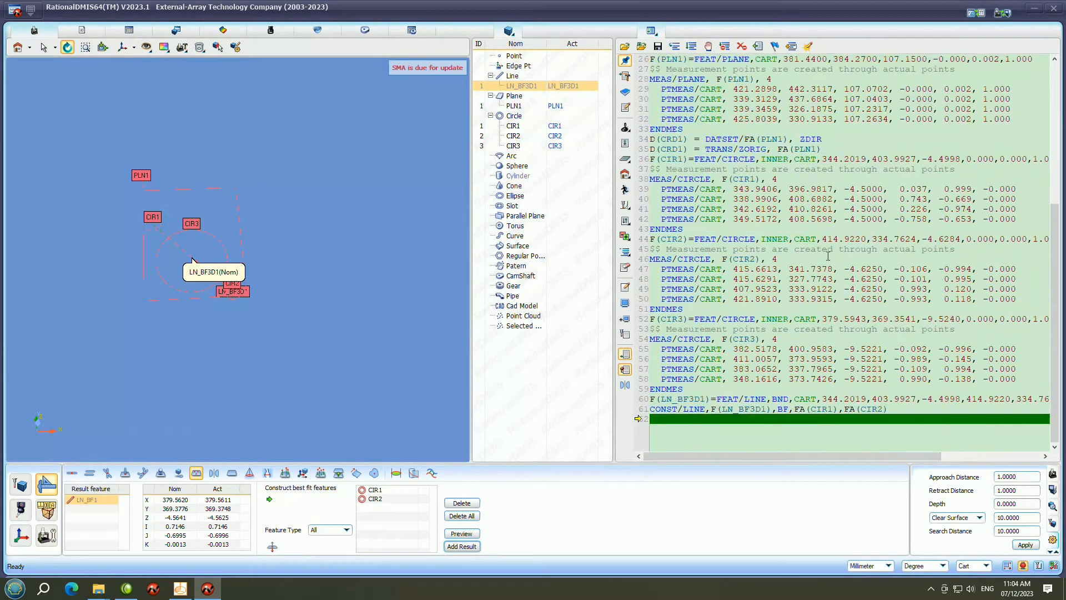
- Create and activate a 3-2-1 coordinate system with PLN1 as +Z and Z origin, LN_BF3D1 as +X, and CIR3 as X and Y origin
{"action": "left_click", "coordinate": [24, 541]}
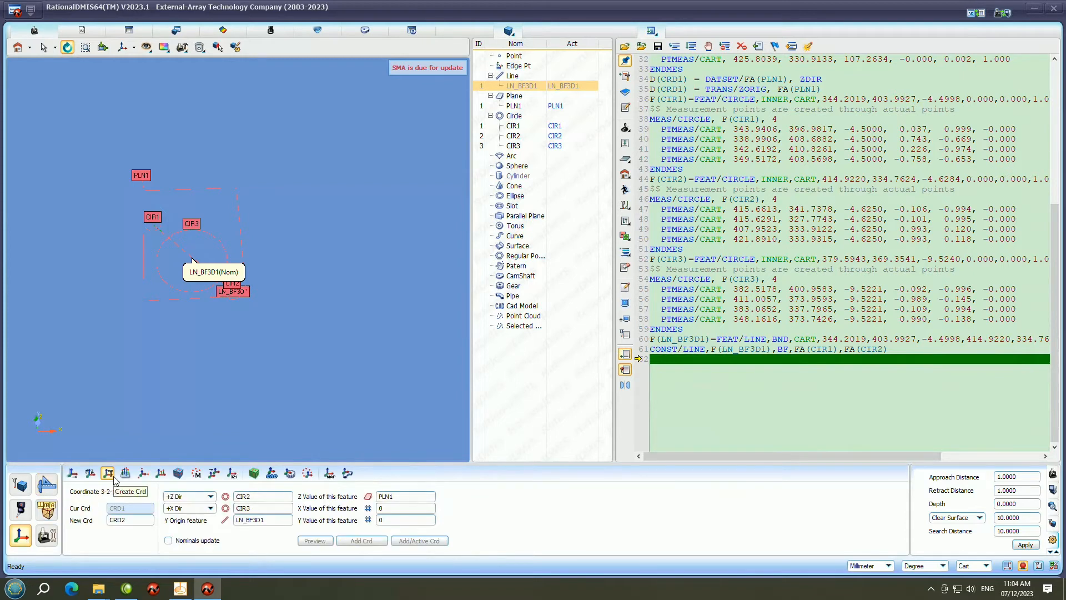
{"action": "left_click_drag", "start_coordinate": [571, 106], "coordinate": [255, 497]}
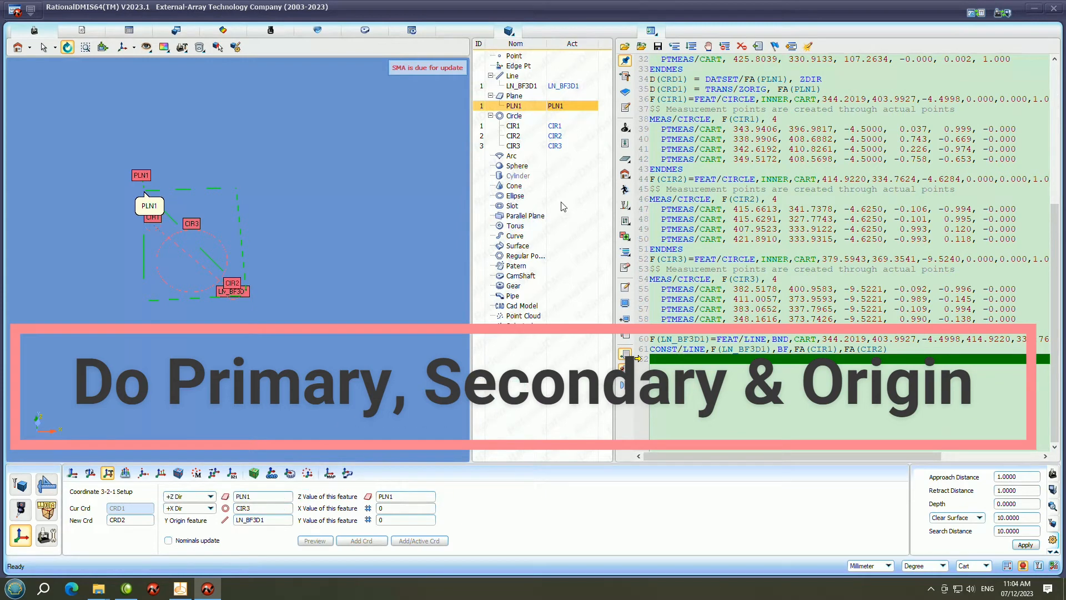
{"action": "left_click_drag", "start_coordinate": [566, 86], "coordinate": [271, 525]}
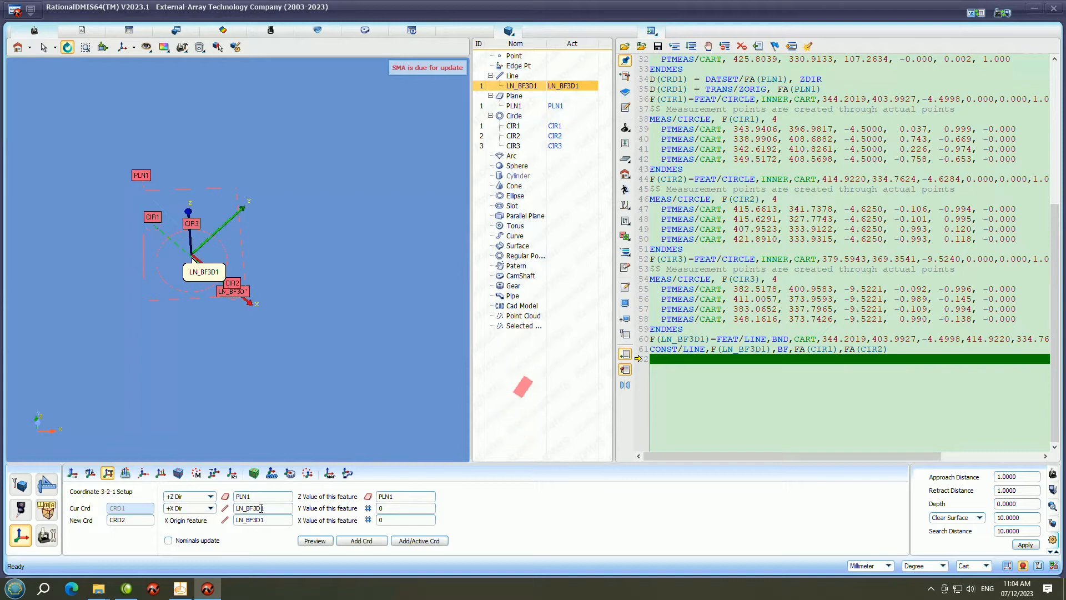
{"action": "left_click", "coordinate": [565, 129]}
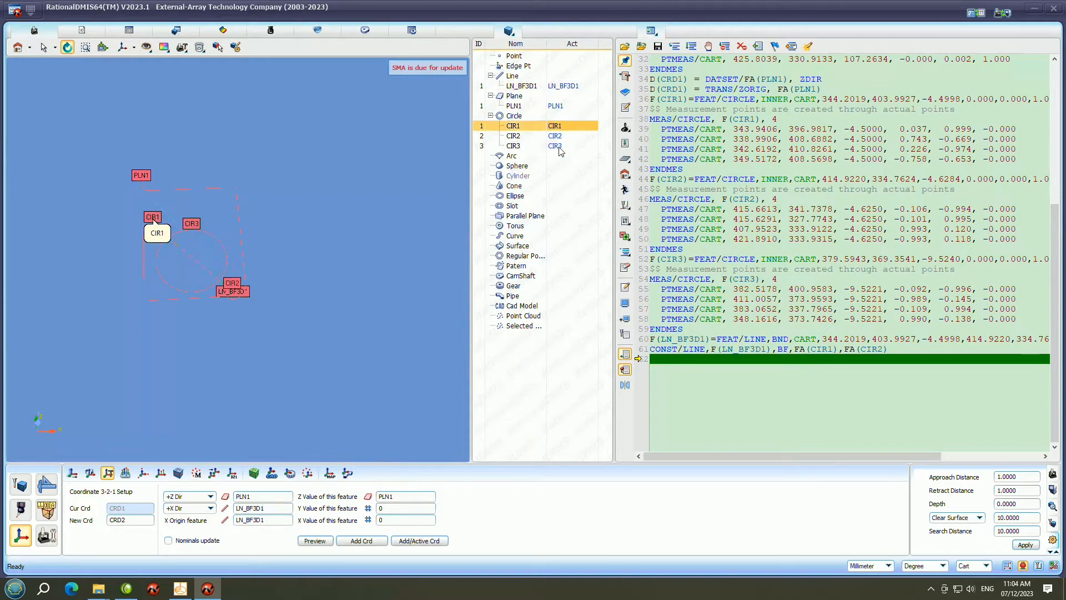
{"action": "left_click_drag", "start_coordinate": [560, 146], "coordinate": [409, 507]}
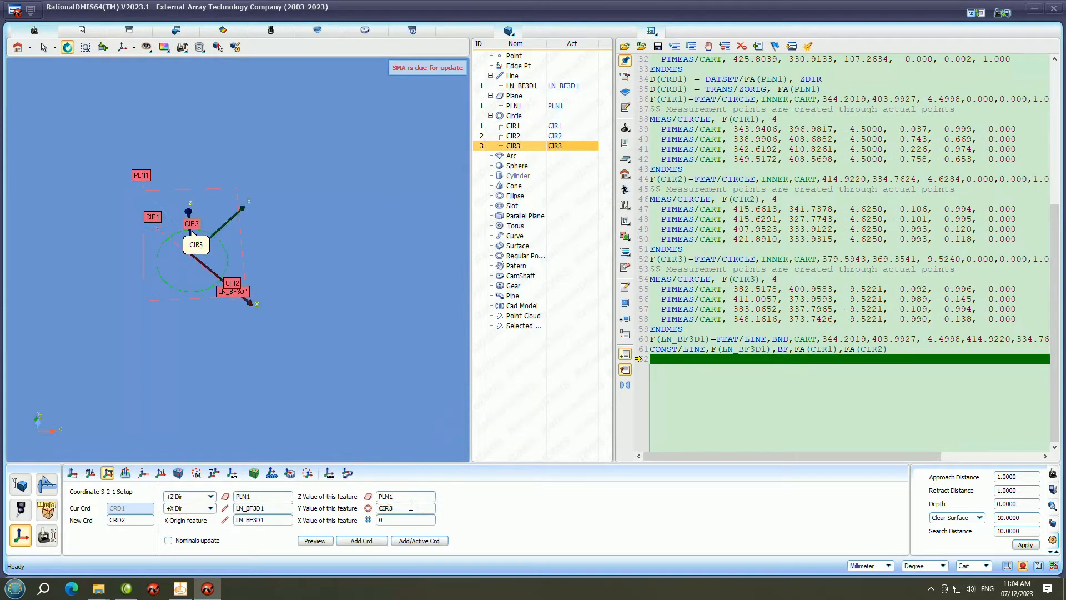
{"action": "left_click_drag", "start_coordinate": [561, 147], "coordinate": [256, 520]}
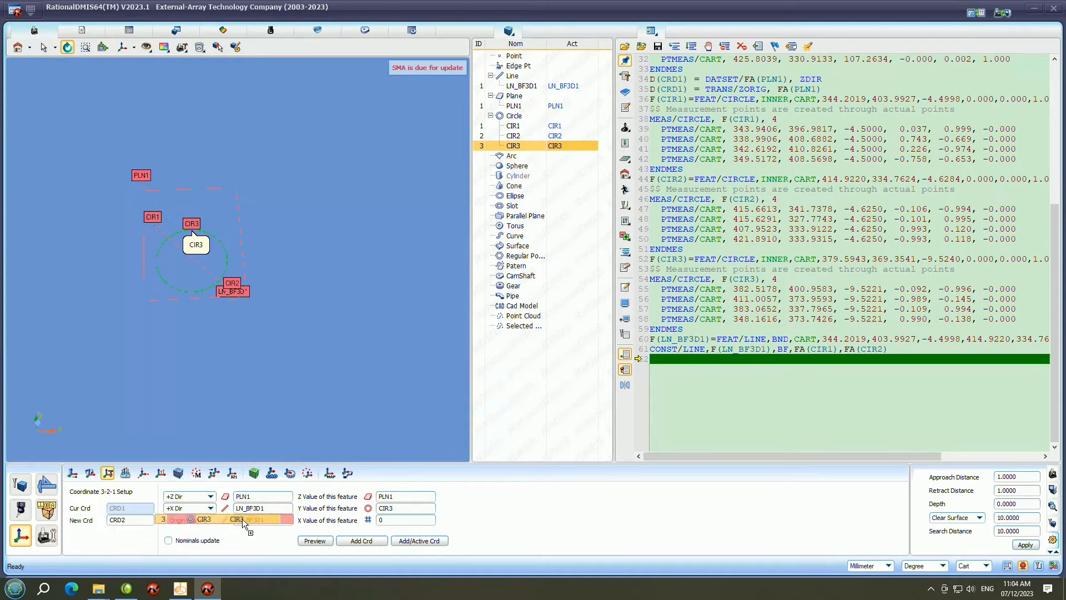
{"action": "left_click", "coordinate": [420, 541]}
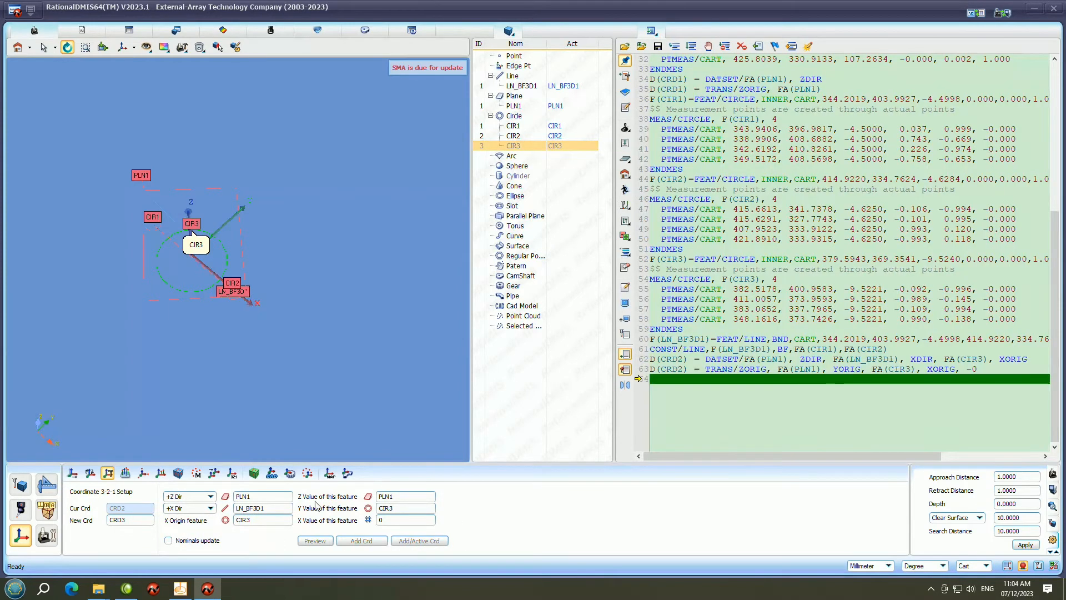
- Rotate the current coordinate system 45 degrees about the Z axis, then add and activate the rotated system
{"action": "left_click", "coordinate": [91, 473]}
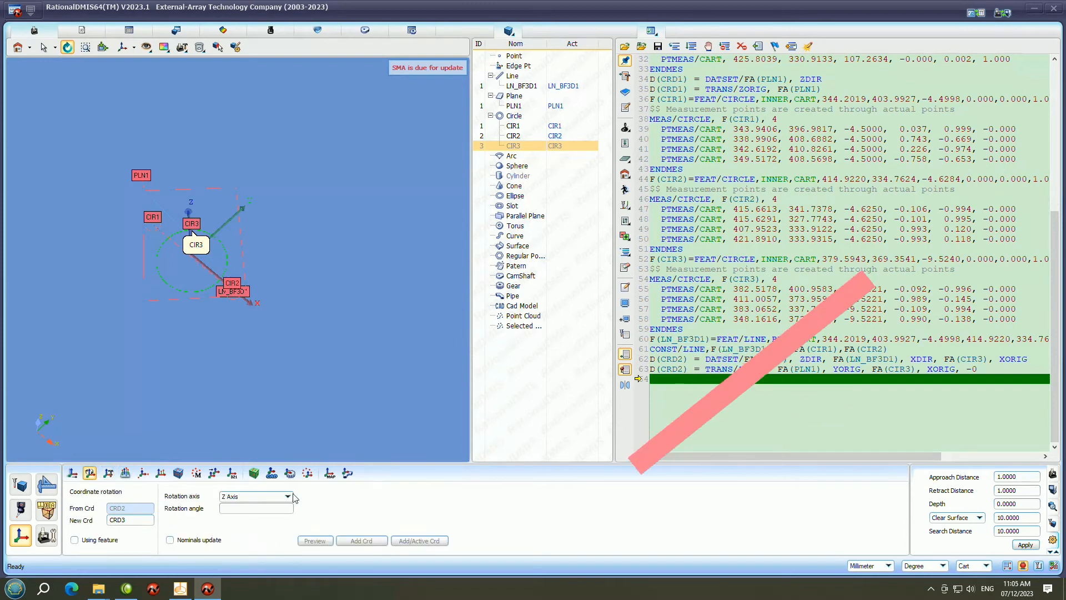
{"action": "left_click", "coordinate": [271, 509]}
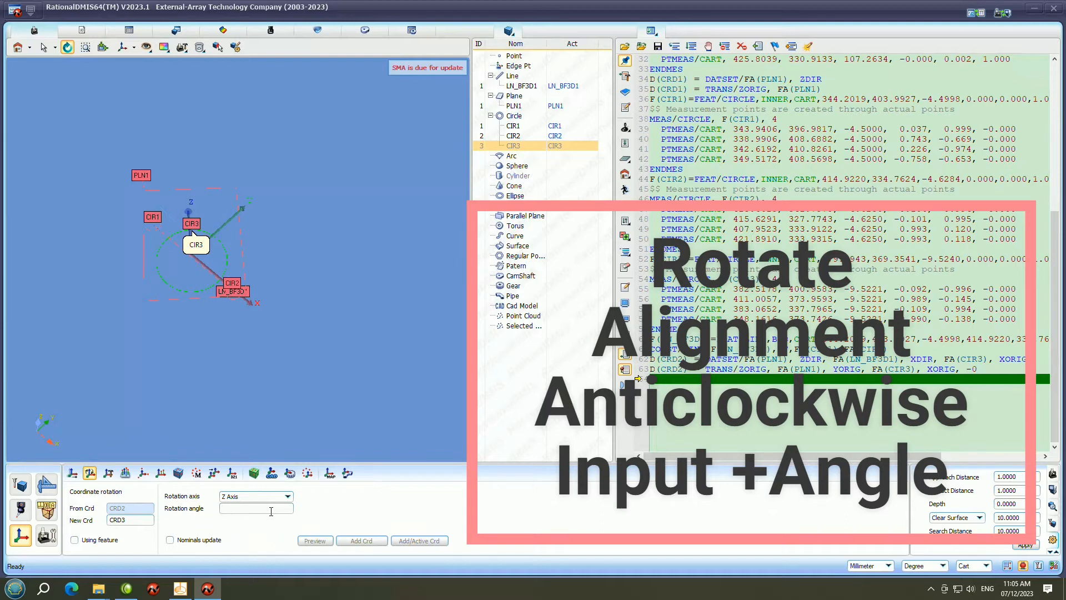
{"action": "type", "text": "45"}
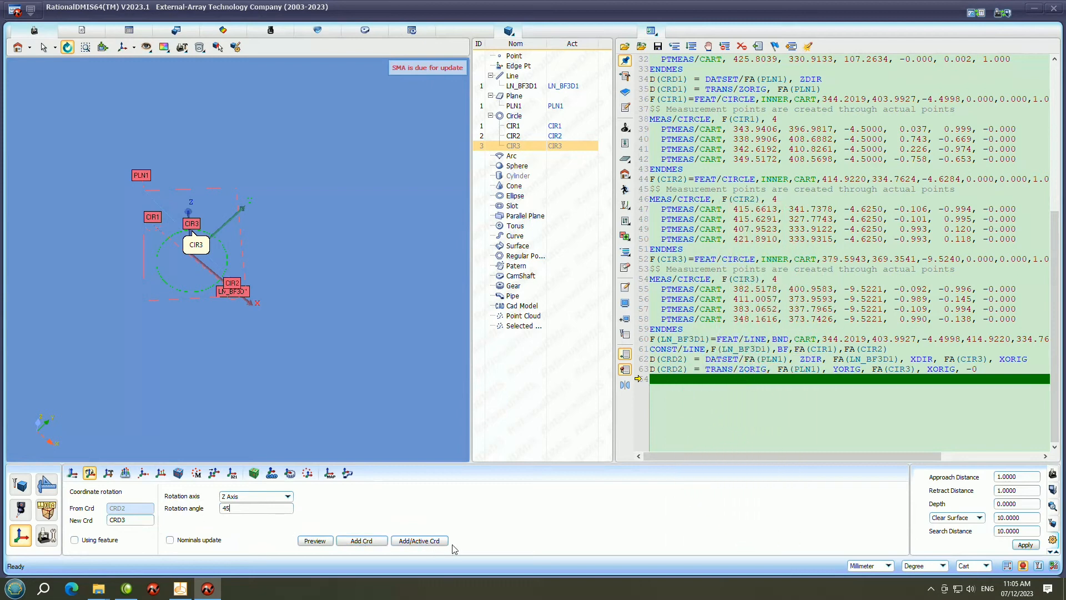
{"action": "left_click", "coordinate": [420, 541]}
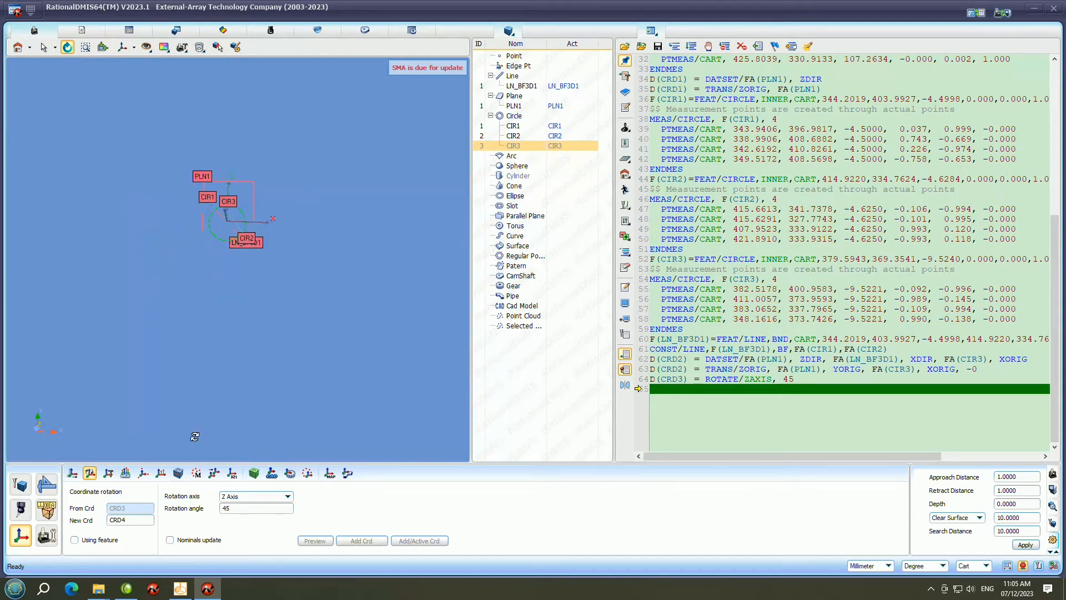
- Set the nominal centre of circle CIR1 to X -35 and Y 35
{"action": "left_click", "coordinate": [46, 510]}
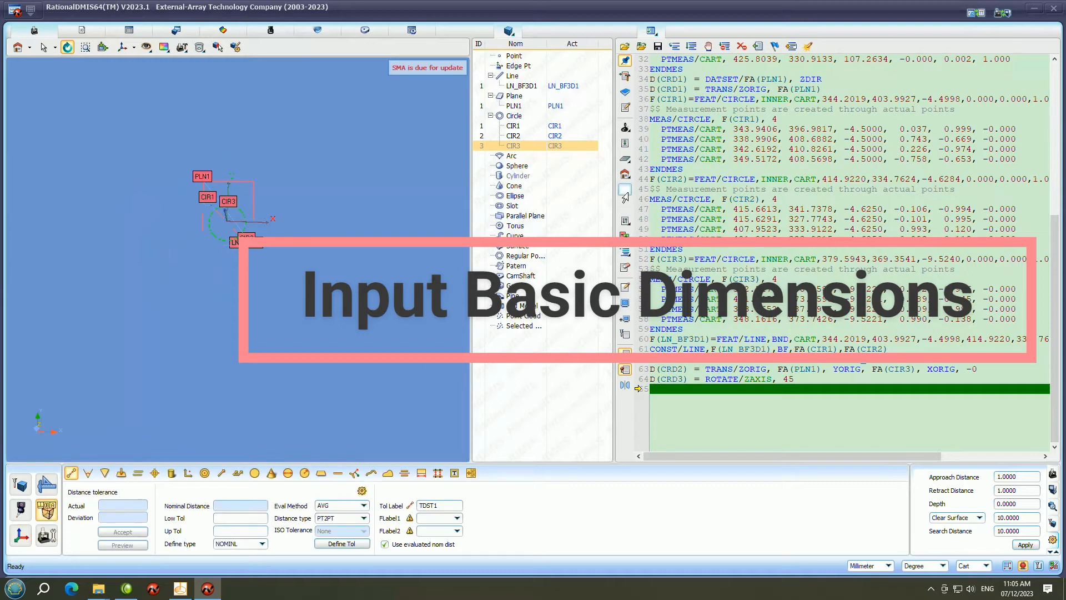
{"action": "left_click", "coordinate": [555, 126]}
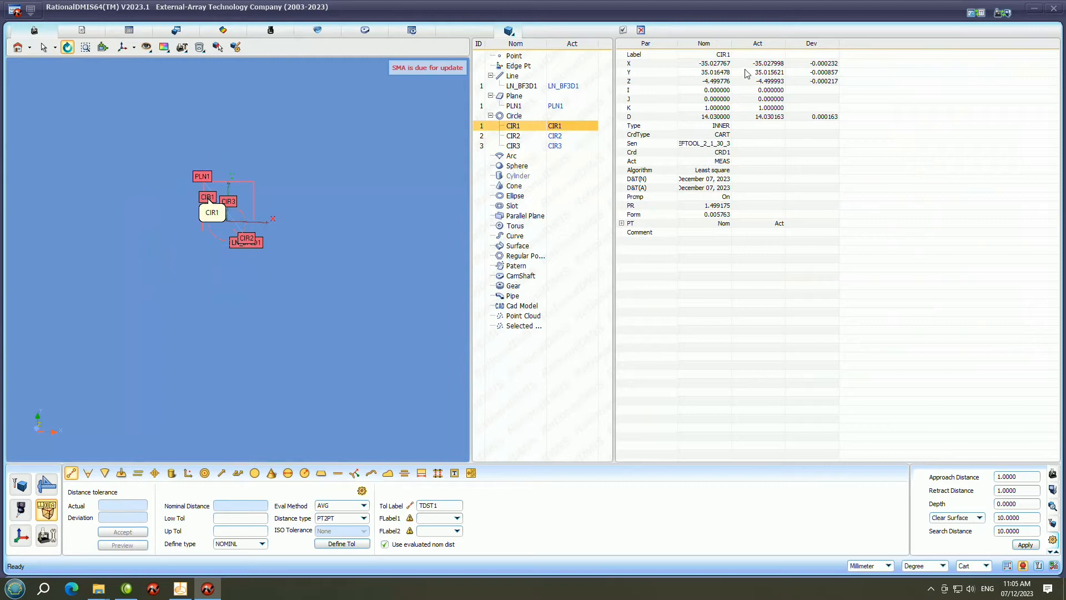
{"action": "left_click", "coordinate": [721, 65]}
{"action": "left_click", "coordinate": [722, 64]}
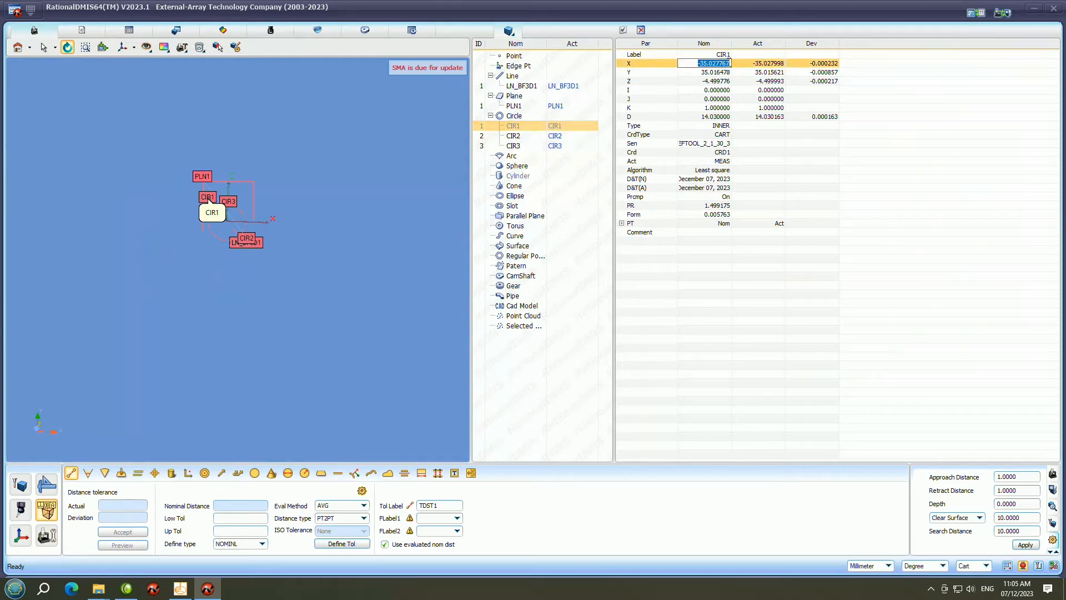
{"action": "left_click_drag", "start_coordinate": [729, 64], "coordinate": [715, 64]}
{"action": "key", "text": "BackSpace"}
{"action": "double_click", "coordinate": [719, 74]}
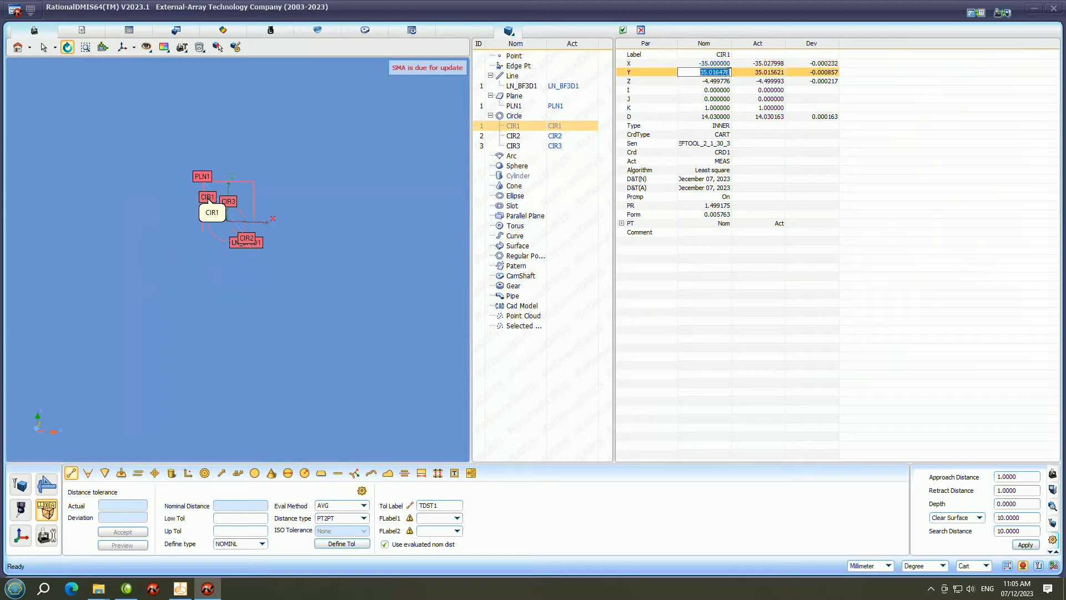
{"action": "left_click_drag", "start_coordinate": [730, 72], "coordinate": [721, 73]}
{"action": "key", "text": "BackSpace"}
- Set CIR1's nominal diameter to 14 and apply its edited nominal values
{"action": "left_click", "coordinate": [711, 110]}
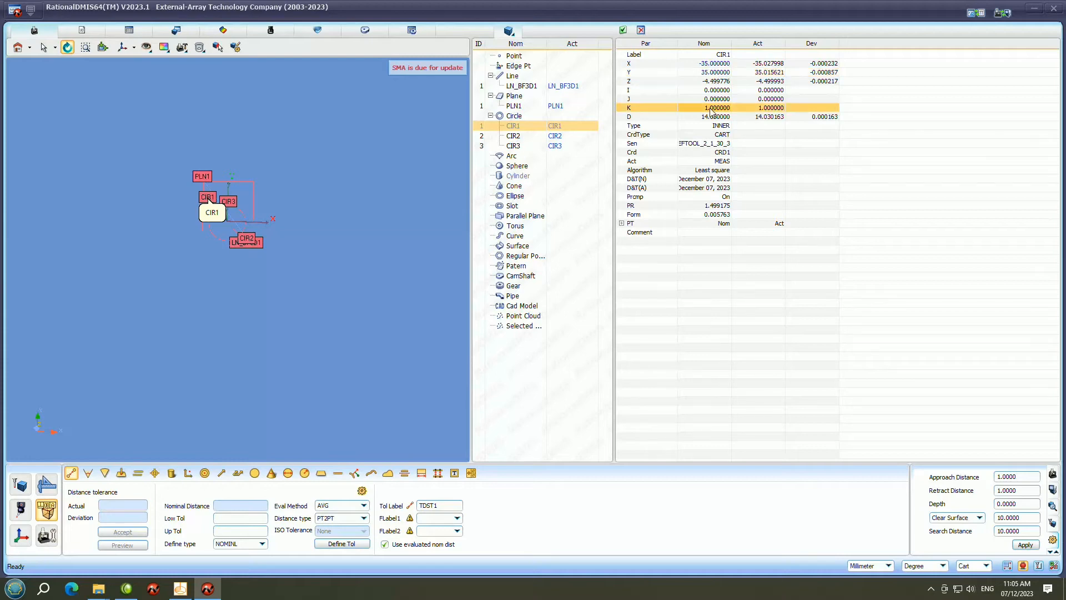
{"action": "left_click", "coordinate": [719, 116]}
{"action": "left_click", "coordinate": [727, 114]}
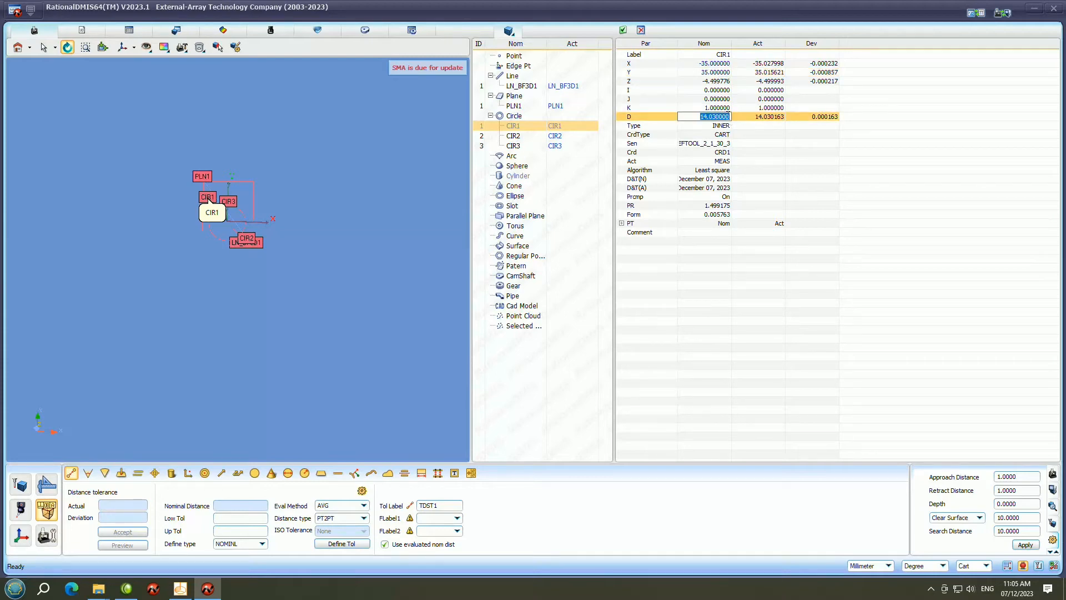
{"action": "left_click_drag", "start_coordinate": [731, 116], "coordinate": [721, 116]}
{"action": "key", "text": "BackSpace"}
{"action": "left_click", "coordinate": [718, 127]}
{"action": "left_click", "coordinate": [623, 30]}
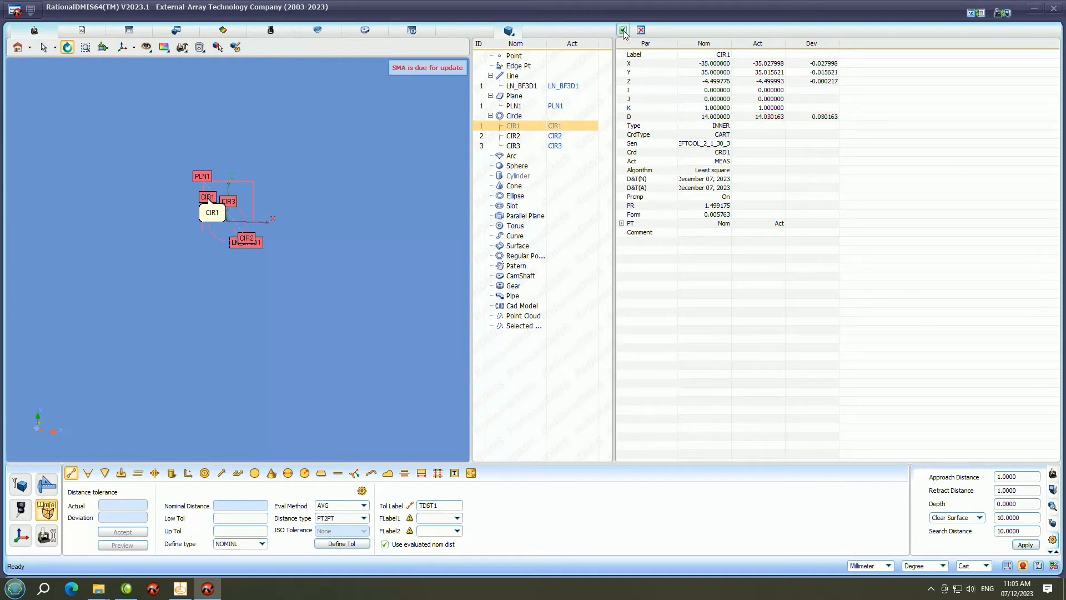
- Set the nominal centre of circle CIR2 to X 35 and Y -35
{"action": "left_click", "coordinate": [573, 139]}
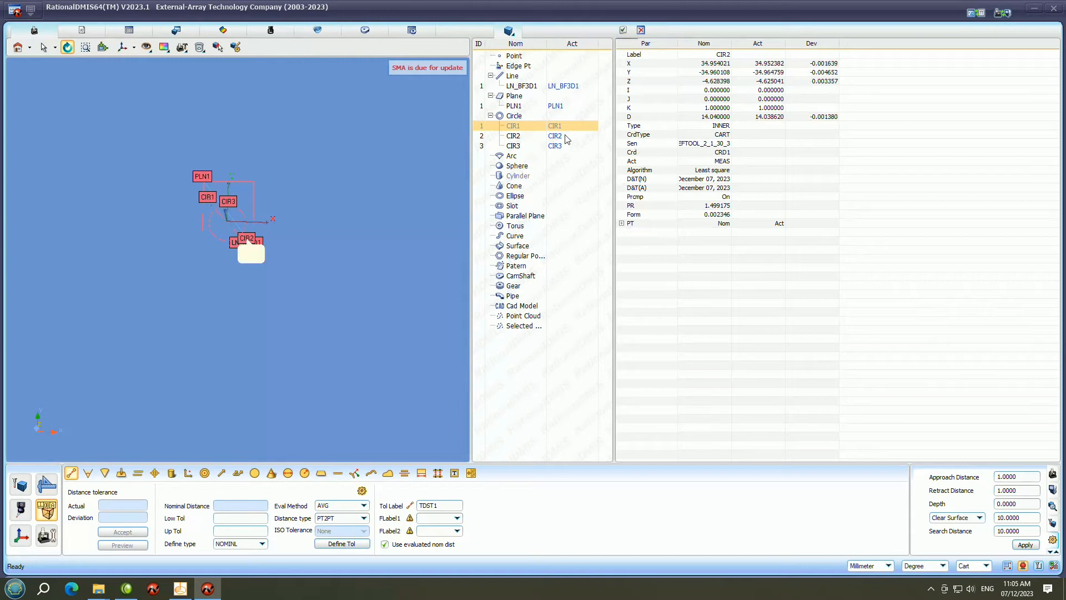
{"action": "left_click", "coordinate": [726, 64]}
{"action": "left_click", "coordinate": [726, 64]}
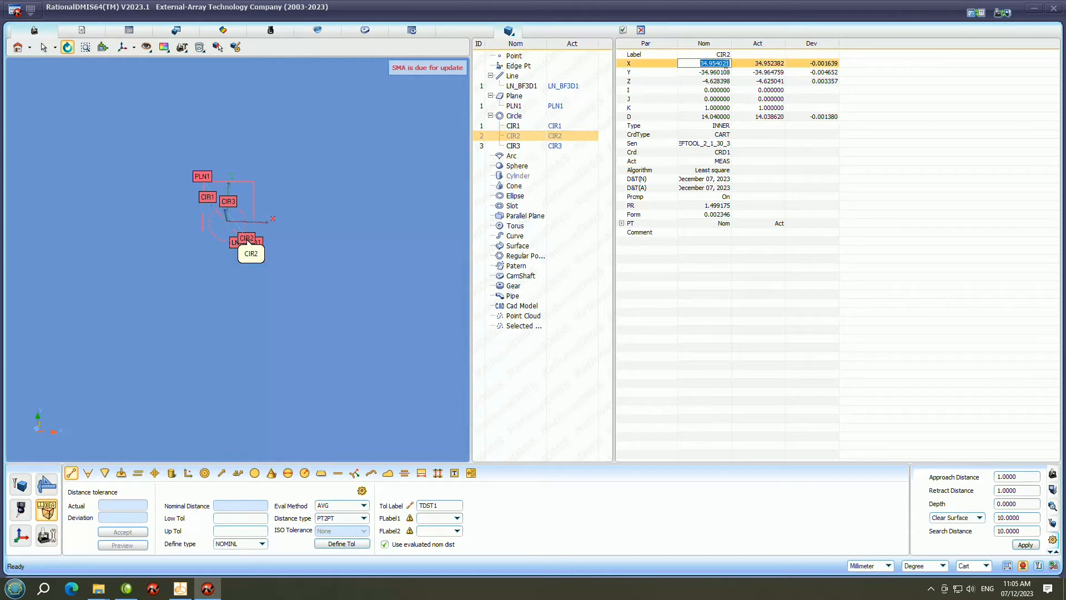
{"action": "type", "text": "35"}
{"action": "left_click", "coordinate": [713, 72]}
{"action": "left_click", "coordinate": [713, 72]}
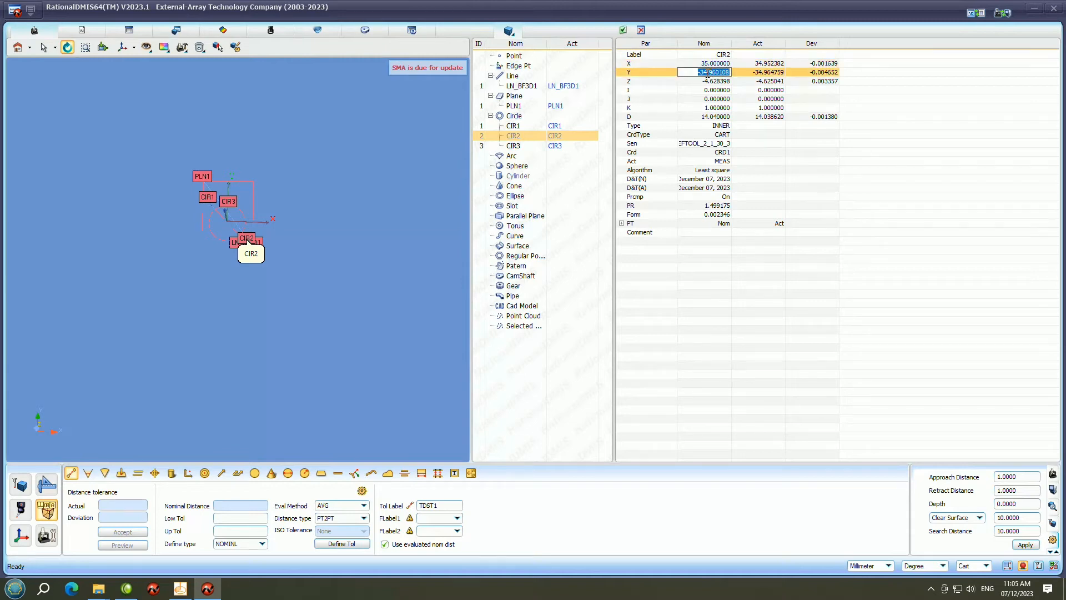
{"action": "left_click_drag", "start_coordinate": [704, 72], "coordinate": [739, 73]}
{"action": "type", "text": "5"}
- Set CIR2's nominal diameter to 14 and apply its edited nominal values
{"action": "left_click", "coordinate": [713, 117]}
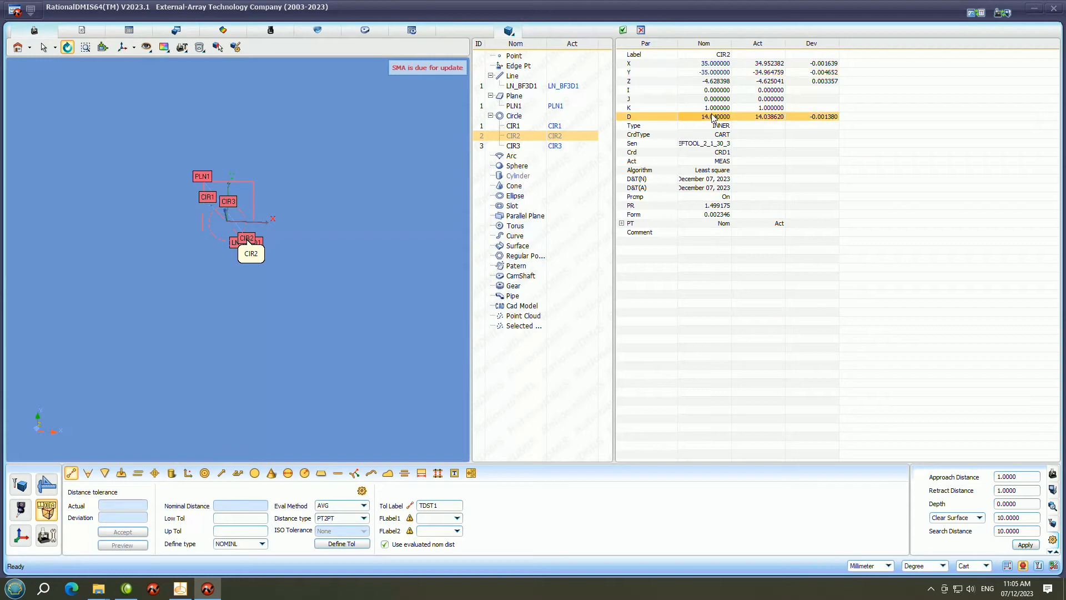
{"action": "left_click", "coordinate": [713, 116]}
{"action": "left_click_drag", "start_coordinate": [712, 117], "coordinate": [739, 118]}
{"action": "key", "text": "BackSpace"}
{"action": "left_click", "coordinate": [725, 159]}
{"action": "left_click", "coordinate": [625, 31]}
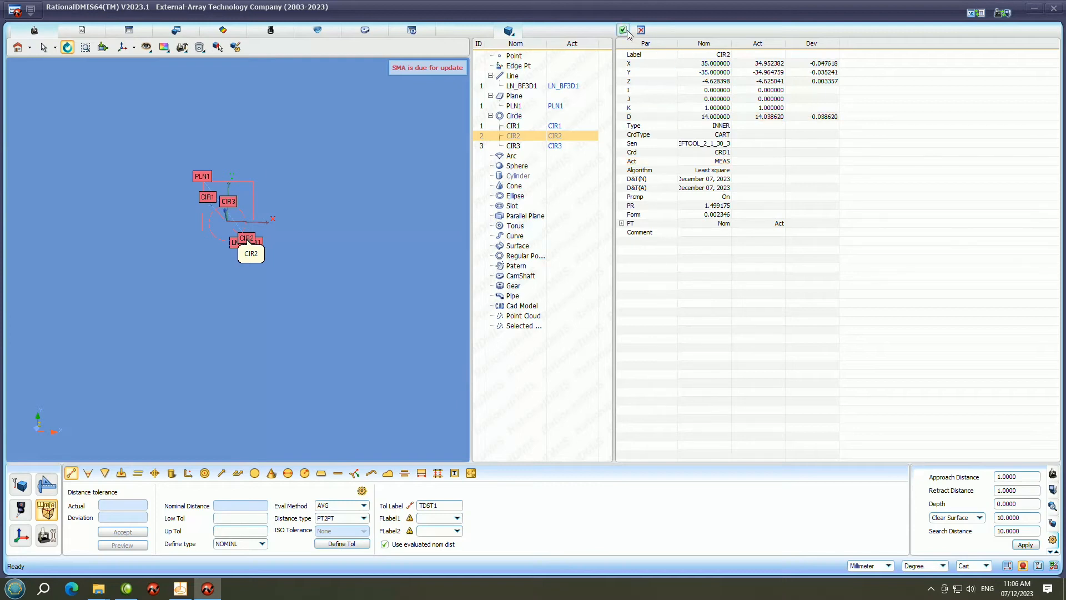
- Set the nominal centre of circle CIR3 to X 0 and Y 0
{"action": "left_click", "coordinate": [562, 148]}
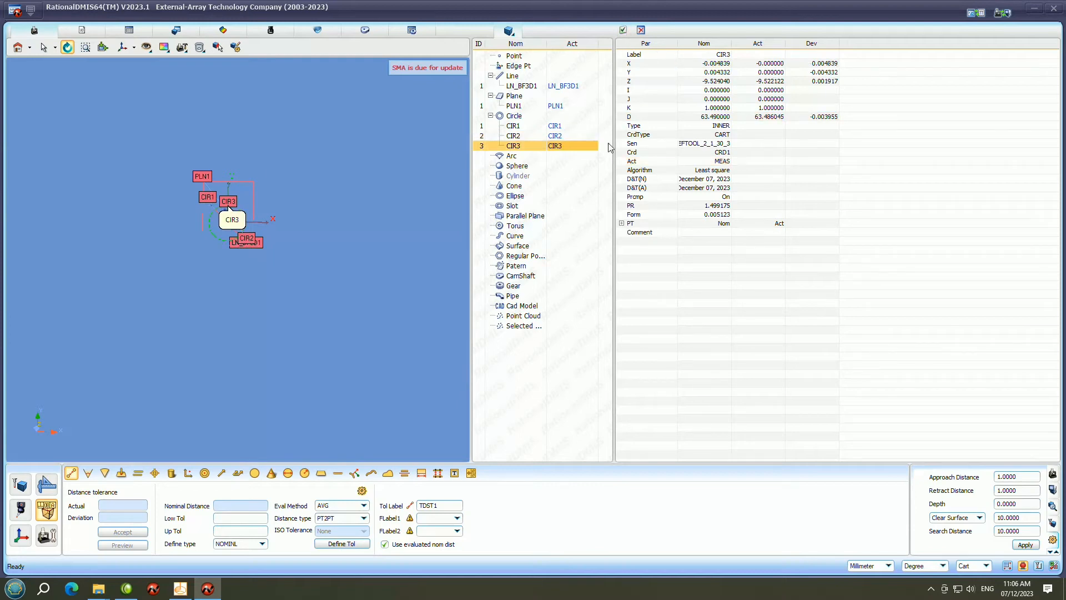
{"action": "left_click", "coordinate": [722, 64]}
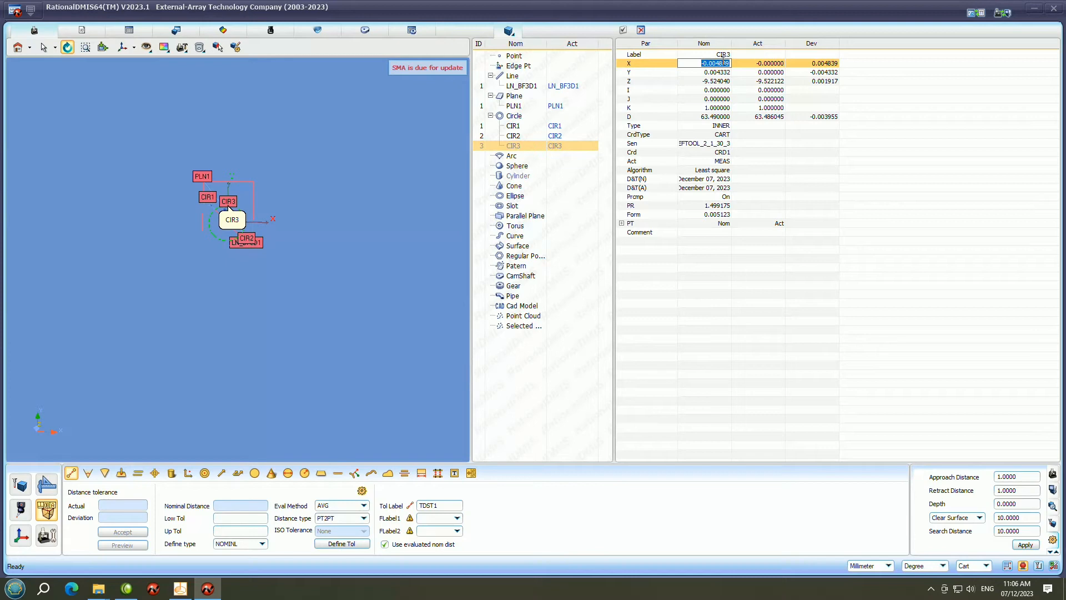
{"action": "key", "text": "BackSpace"}
{"action": "type", "text": "0"}
{"action": "left_click", "coordinate": [719, 72]}
{"action": "left_click", "coordinate": [719, 72]}
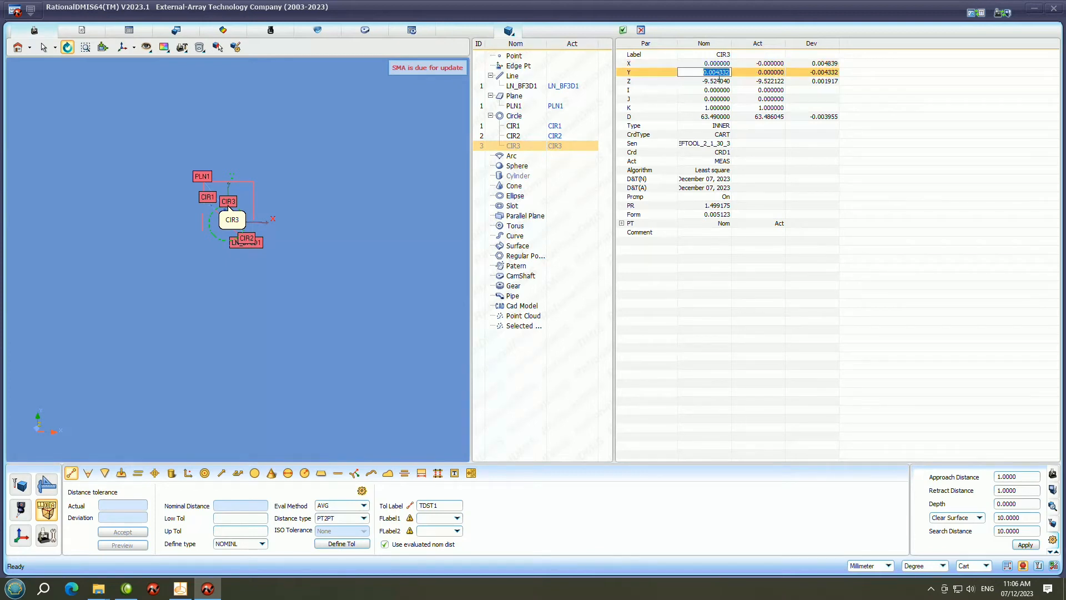
{"action": "type", "text": "0"}
- Set CIR3's nominal diameter to 63.5 and apply its edited nominal values
{"action": "left_click", "coordinate": [713, 117]}
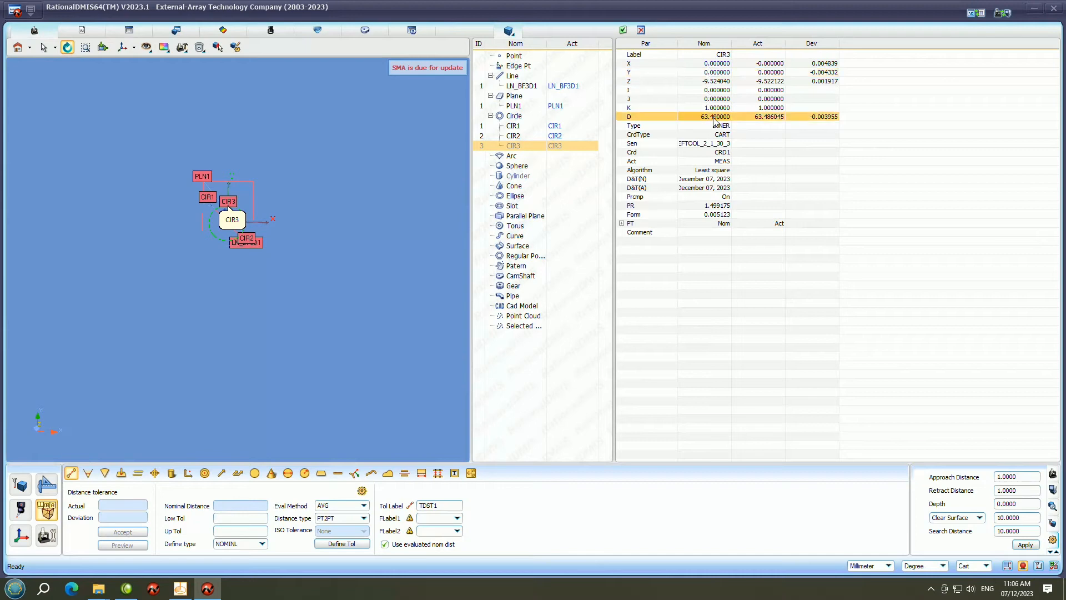
{"action": "left_click", "coordinate": [714, 118]}
{"action": "type", "text": "63.5"}
{"action": "left_click", "coordinate": [715, 165]}
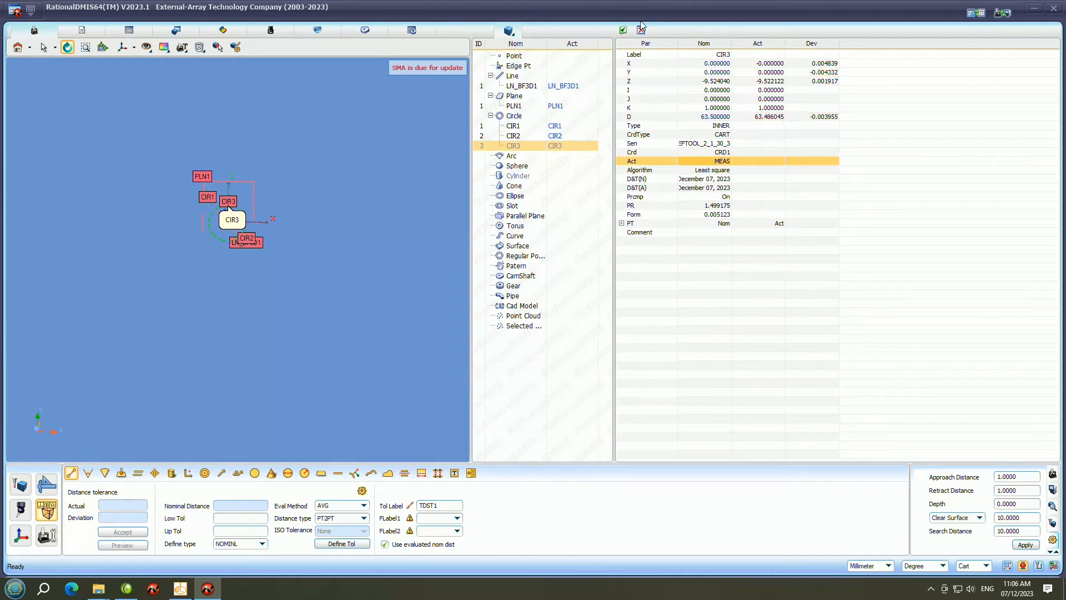
{"action": "left_click", "coordinate": [623, 31]}
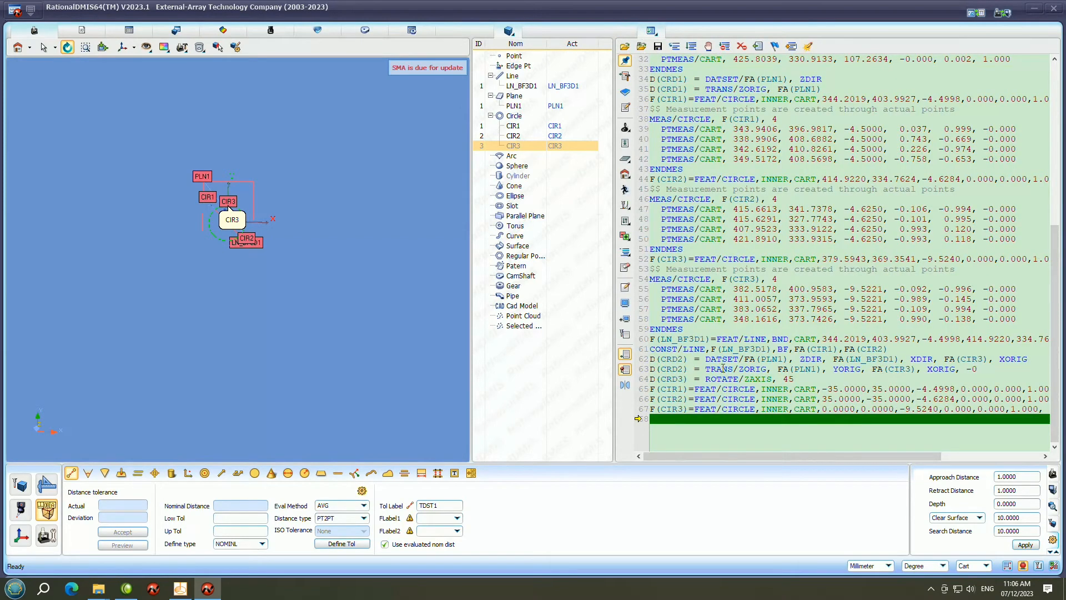
- Define an X-axis coordinate tolerance for CIR3 with lower limit -0.05 and upper limit 0.05, and accept its output
{"action": "scroll", "coordinate": [685, 364], "scroll_direction": "down", "scroll_amount": 1}
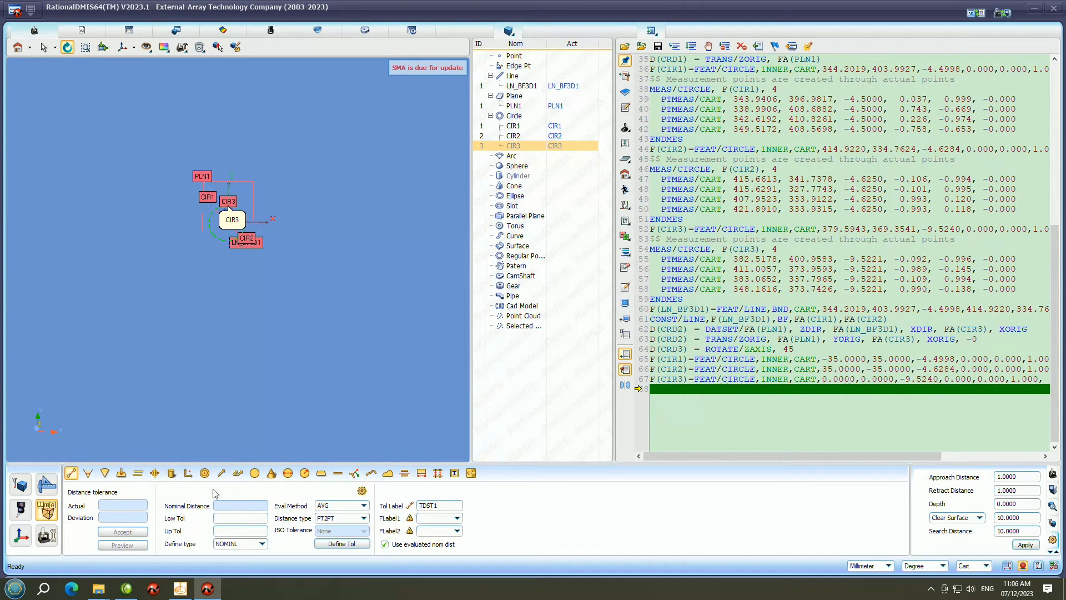
{"action": "left_click", "coordinate": [189, 474]}
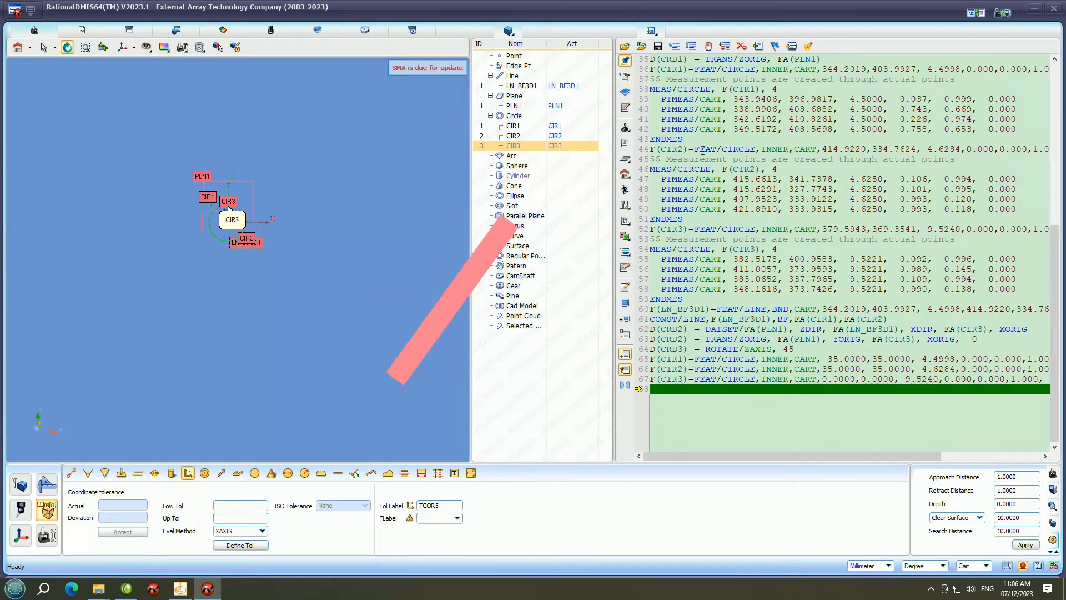
{"action": "left_click", "coordinate": [566, 146]}
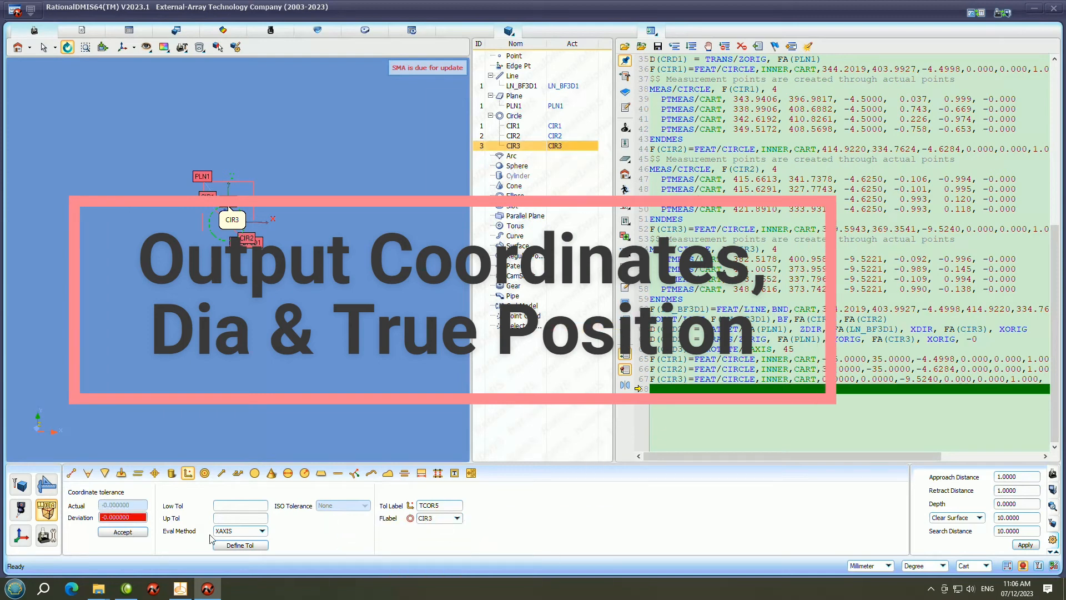
{"action": "left_click", "coordinate": [240, 507]}
{"action": "type", "text": "-0."}
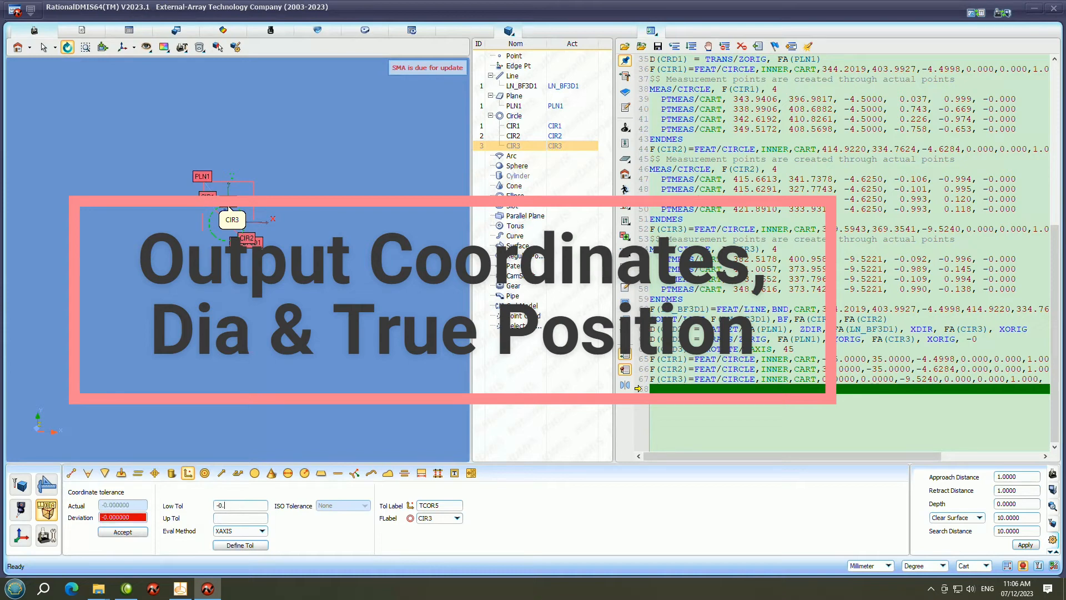
{"action": "type", "text": "05"}
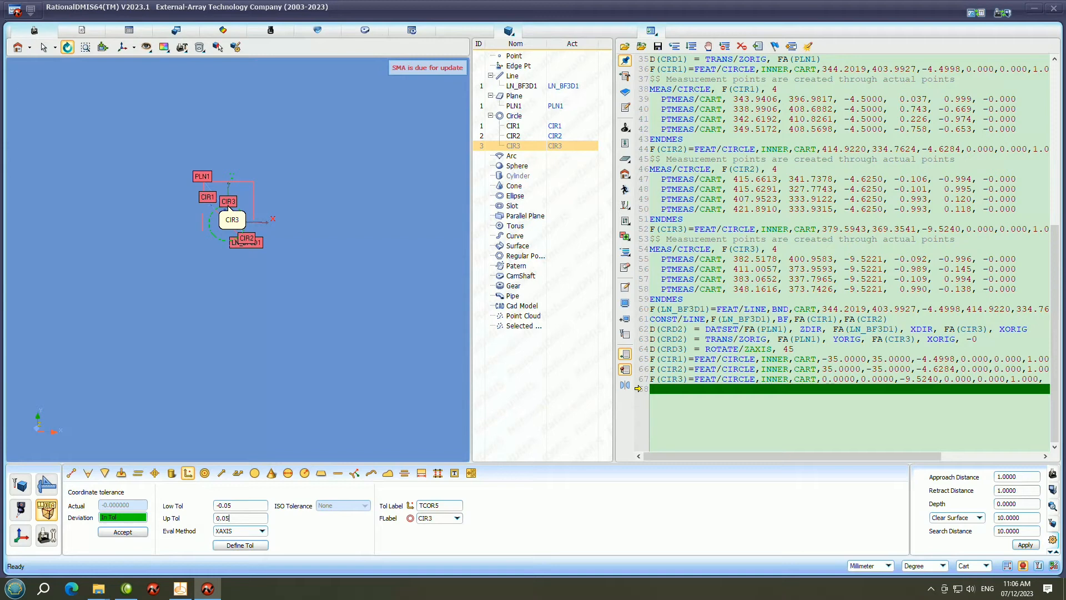
{"action": "left_click", "coordinate": [240, 545]}
{"action": "left_click", "coordinate": [123, 531]}
- Define a Y-axis coordinate tolerance for CIR3 with limits -0.05 and 0.05, and accept its output
{"action": "left_click", "coordinate": [238, 535]}
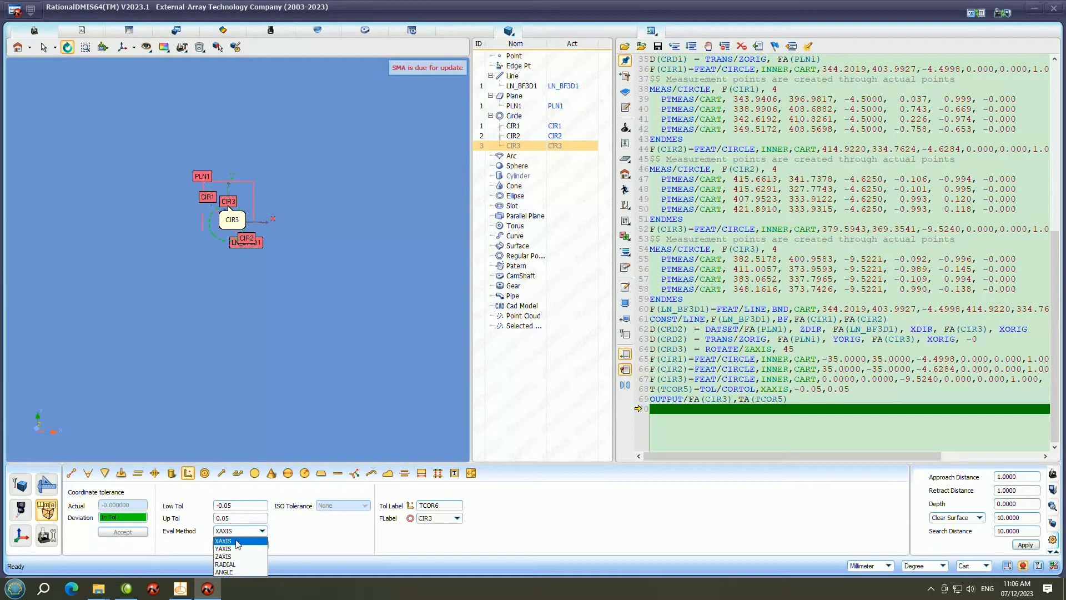
{"action": "left_click", "coordinate": [238, 548]}
{"action": "left_click", "coordinate": [239, 545]}
{"action": "left_click", "coordinate": [123, 533]}
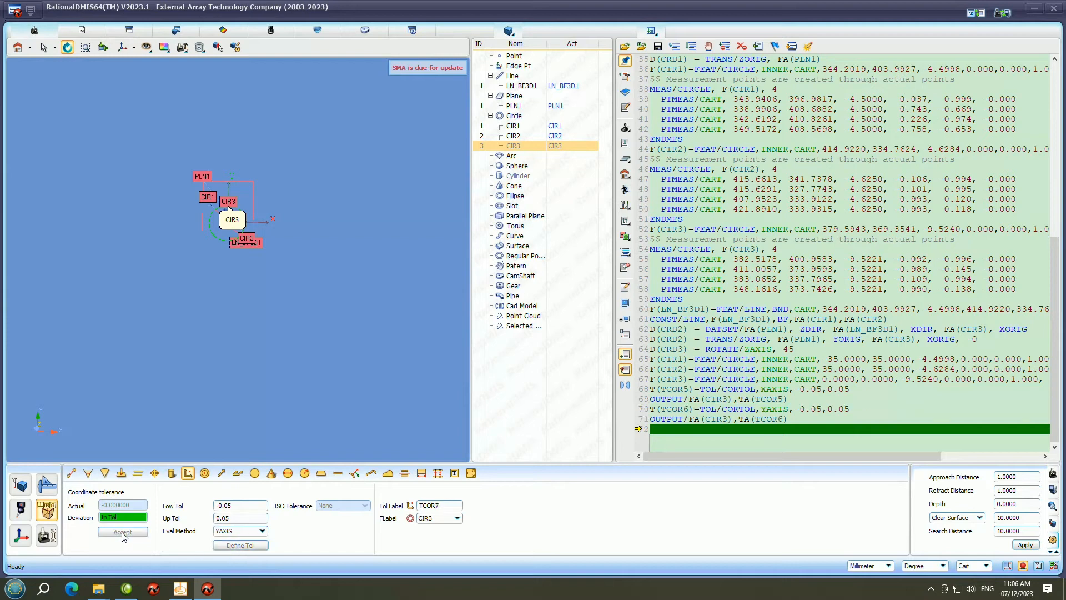
- Define a diameter tolerance for CIR3 with lower limit -0.05 and upper limit 0.05, and accept its output
{"action": "left_click", "coordinate": [289, 475]}
{"action": "left_click_drag", "start_coordinate": [566, 147], "coordinate": [435, 518]}
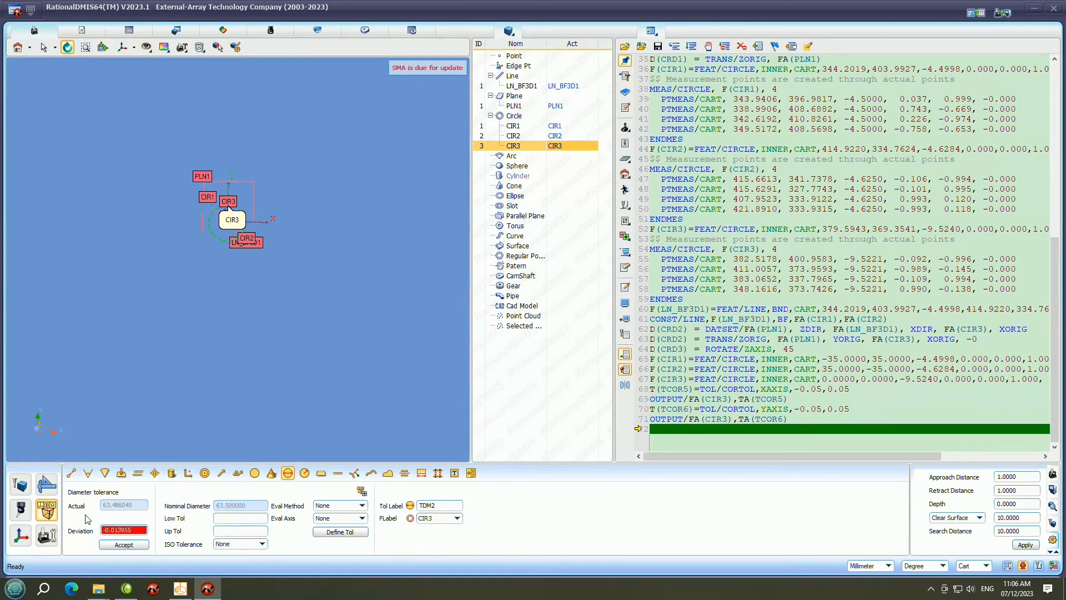
{"action": "left_click", "coordinate": [229, 517]}
{"action": "type", "text": "-0.05"}
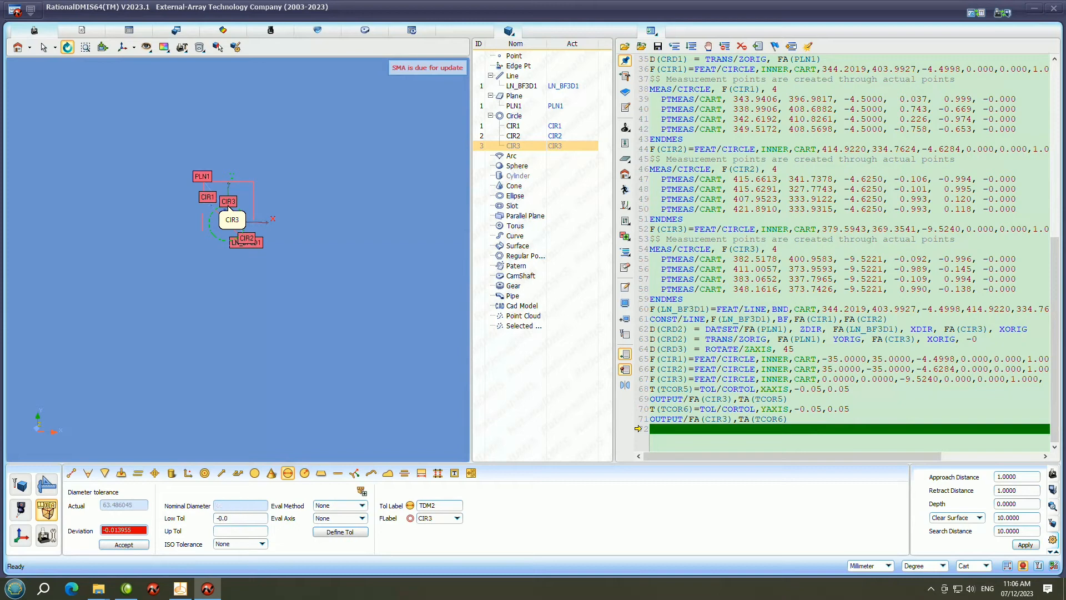
{"action": "left_click", "coordinate": [229, 530]}
{"action": "type", "text": "0.05"}
{"action": "left_click", "coordinate": [119, 544]}
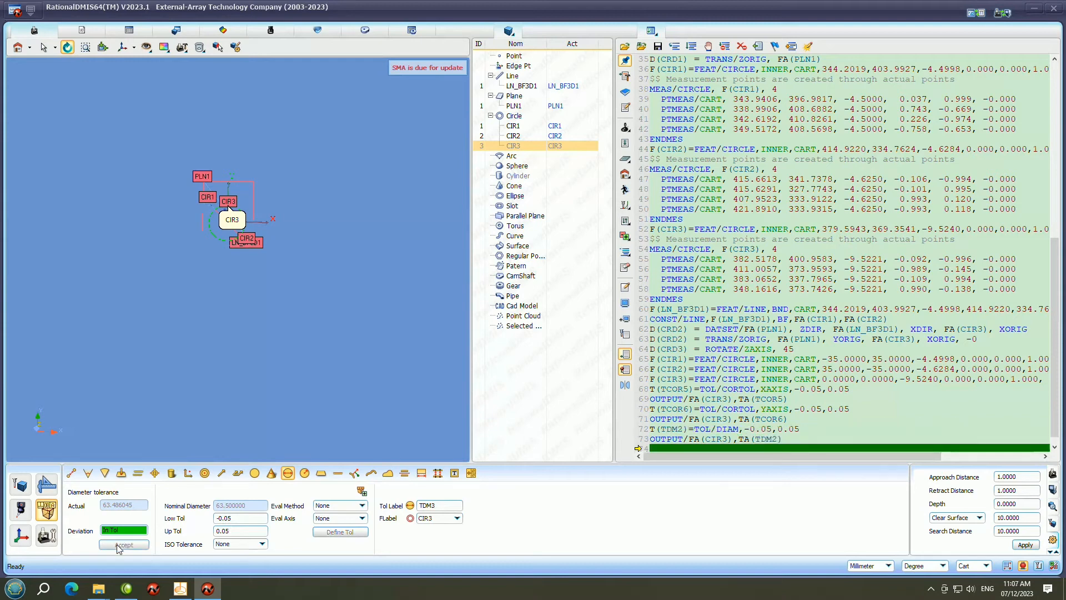
- Define an X-axis coordinate tolerance for CIR2 with limits -0.05 and 0.05, and accept its output
{"action": "left_click", "coordinate": [156, 474]}
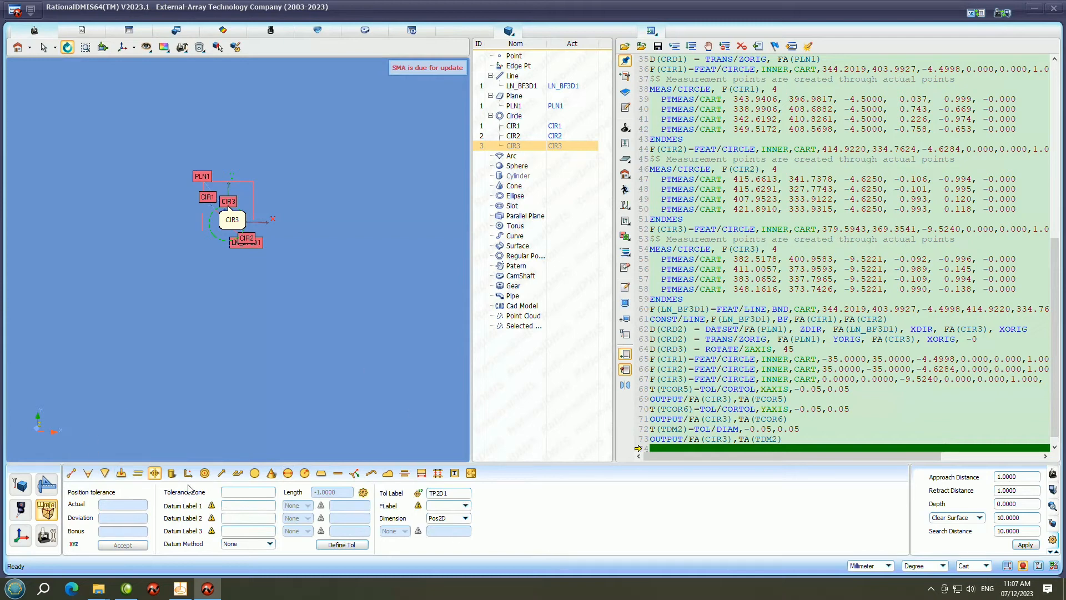
{"action": "mouse_move", "coordinate": [564, 150]}
{"action": "left_mouse_down"}
{"action": "mouse_move", "coordinate": [567, 435]}
{"action": "mouse_move", "coordinate": [562, 146]}
{"action": "left_mouse_up"}
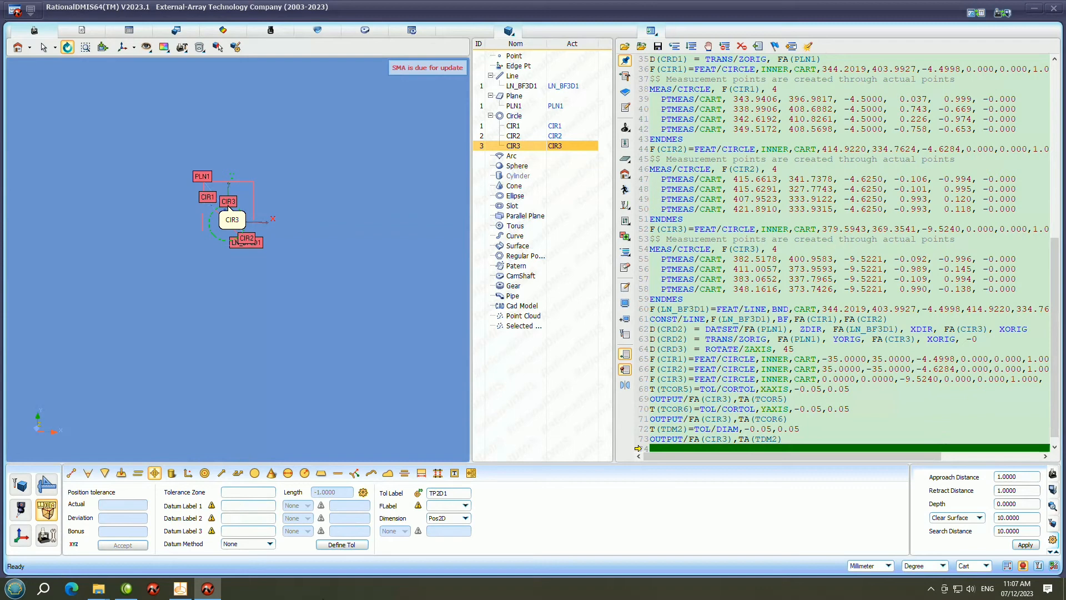
{"action": "left_click", "coordinate": [187, 473]}
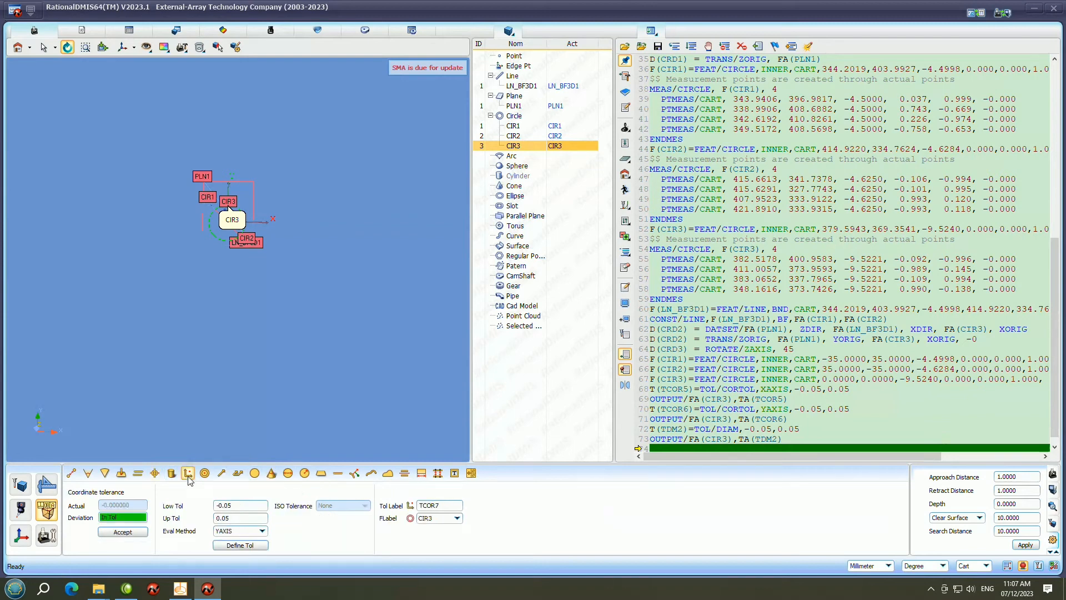
{"action": "left_click", "coordinate": [563, 136]}
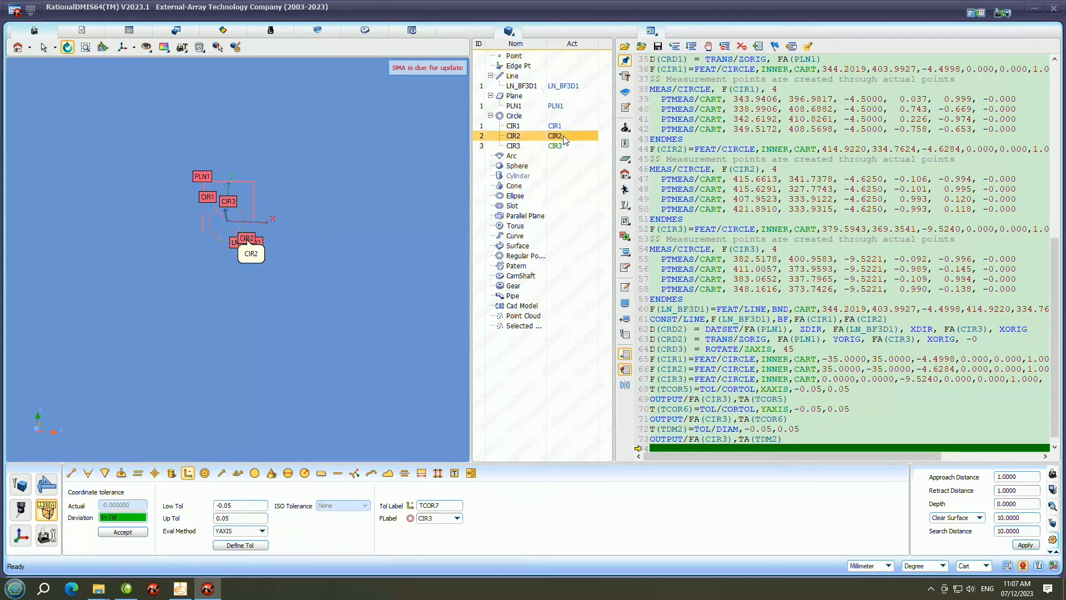
{"action": "left_click_drag", "start_coordinate": [578, 137], "coordinate": [445, 517]}
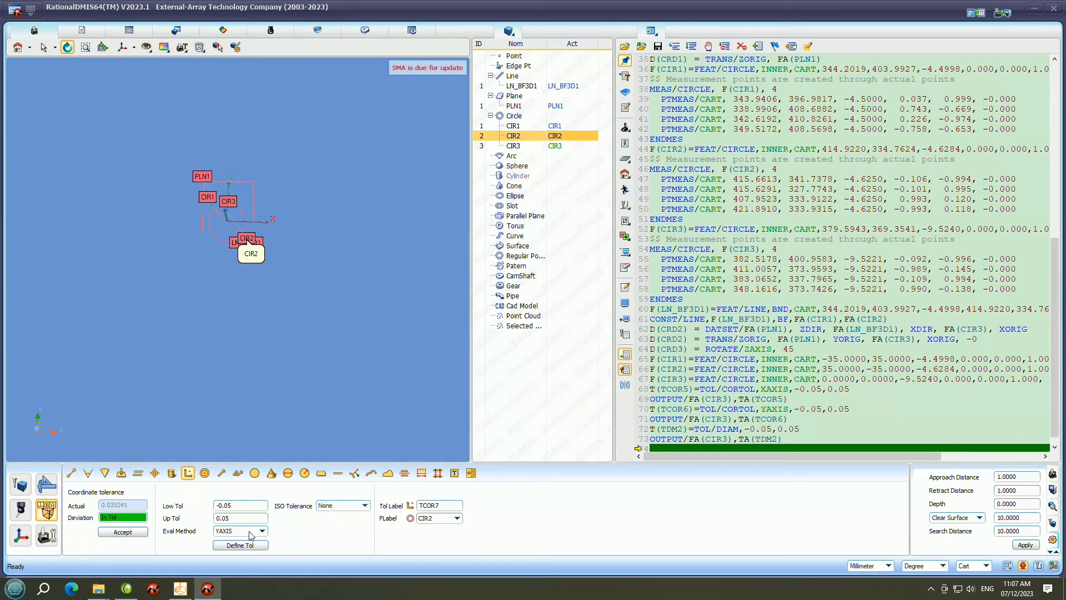
{"action": "left_click", "coordinate": [238, 531]}
{"action": "left_click", "coordinate": [231, 544]}
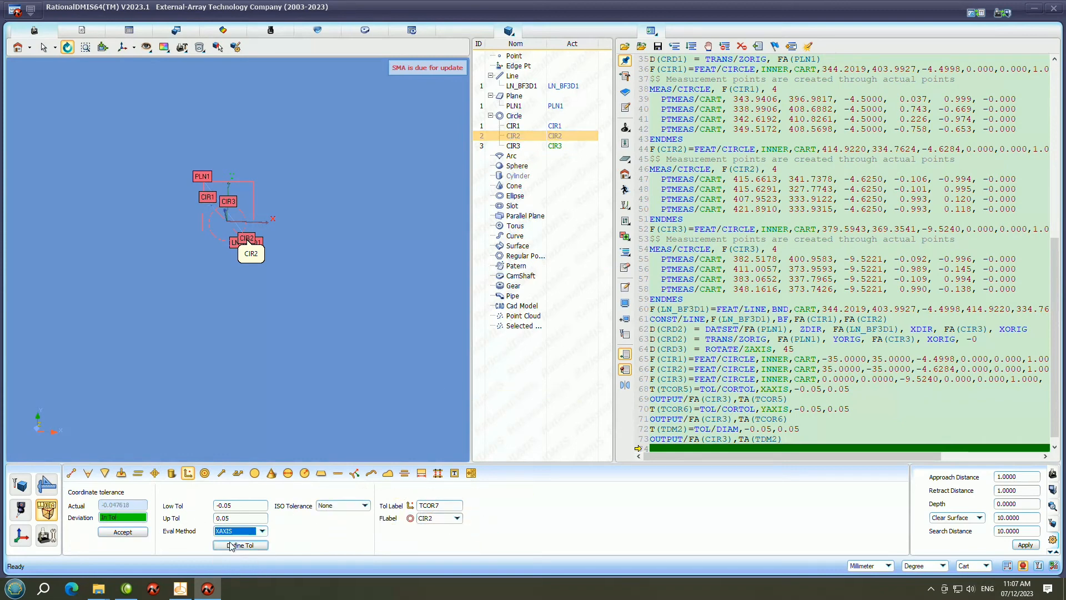
{"action": "left_click", "coordinate": [123, 532]}
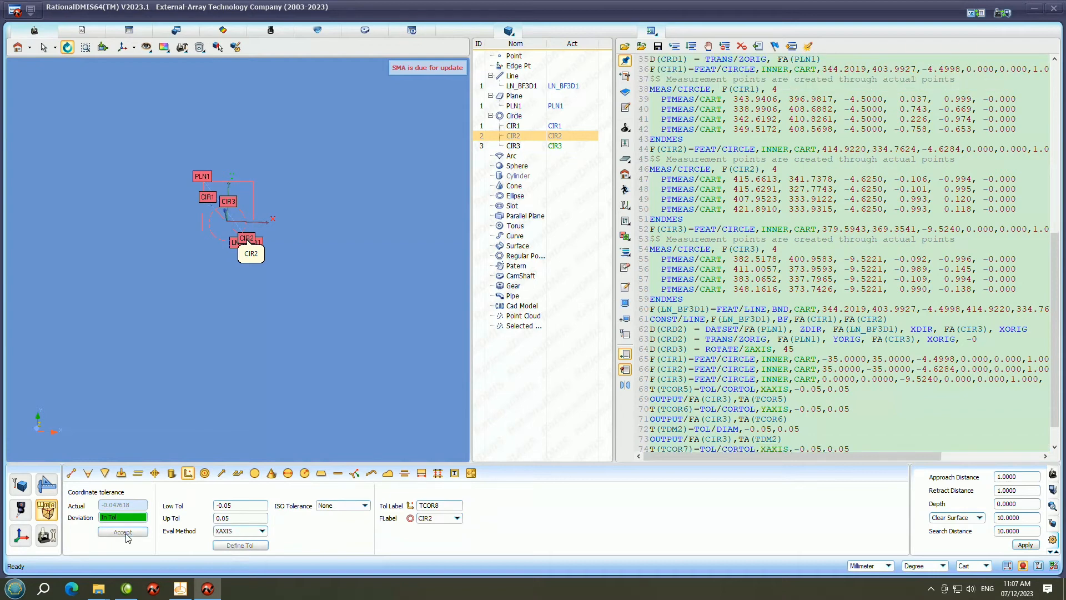
- Switch CIR2's coordinate tolerance evaluation to the Y axis with limits -0.05 and 0.05, and accept its output
{"action": "left_click", "coordinate": [252, 531]}
{"action": "left_click", "coordinate": [233, 552]}
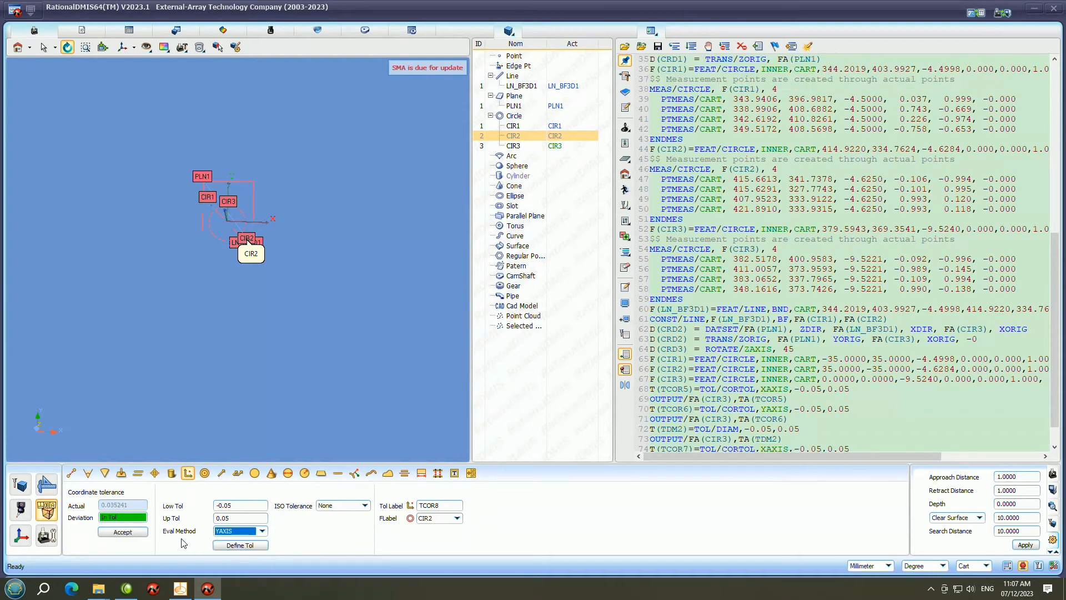
{"action": "left_click", "coordinate": [124, 532]}
- Assign CIR2 to a diameter tolerance with limits -0.05 and 0.05, and accept its output
{"action": "left_click", "coordinate": [290, 474]}
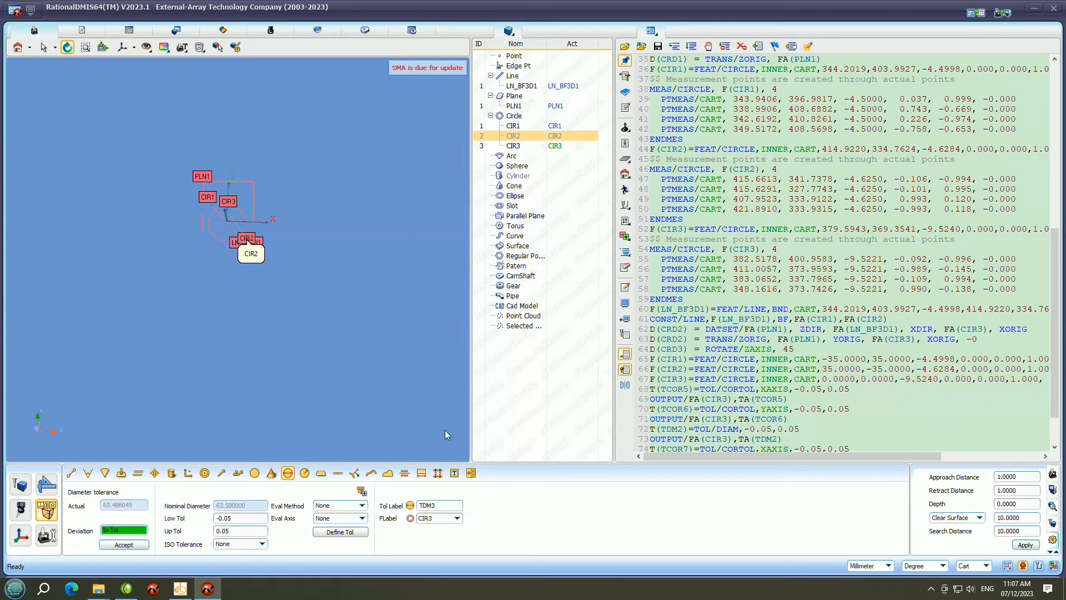
{"action": "left_click", "coordinate": [563, 140]}
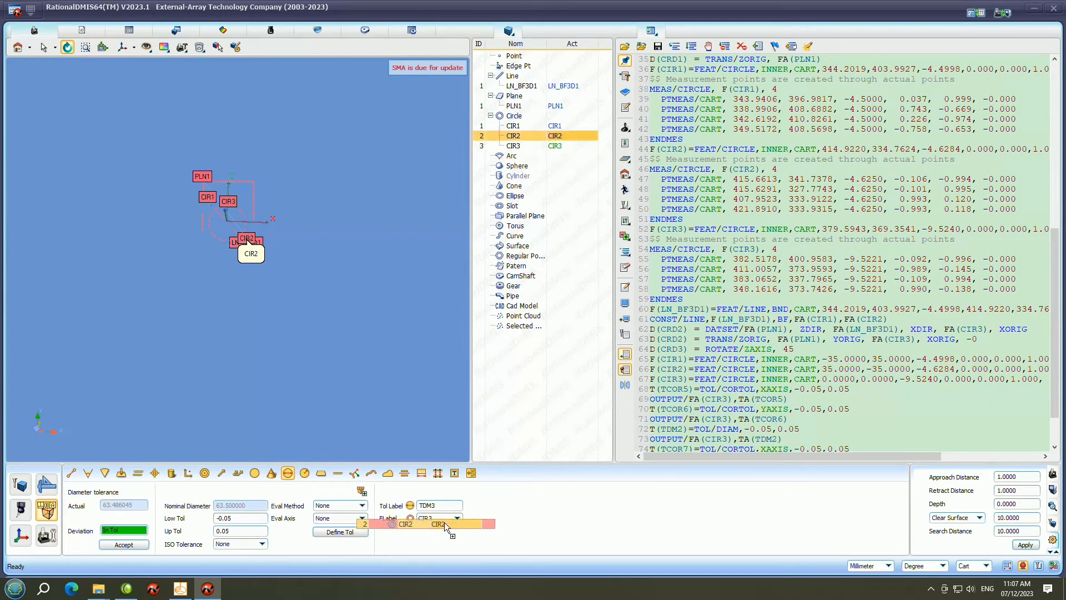
{"action": "left_click", "coordinate": [125, 545]}
- Define a 2D position tolerance for CIR2 with a tolerance zone of 0.15, and accept its output
{"action": "left_click", "coordinate": [155, 472]}
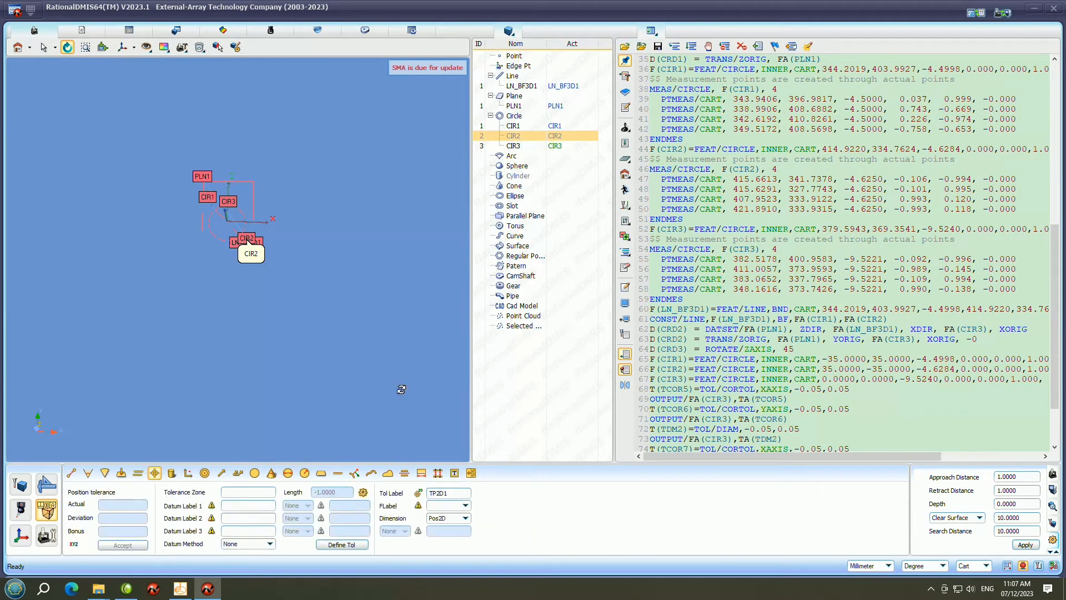
{"action": "left_click", "coordinate": [560, 140]}
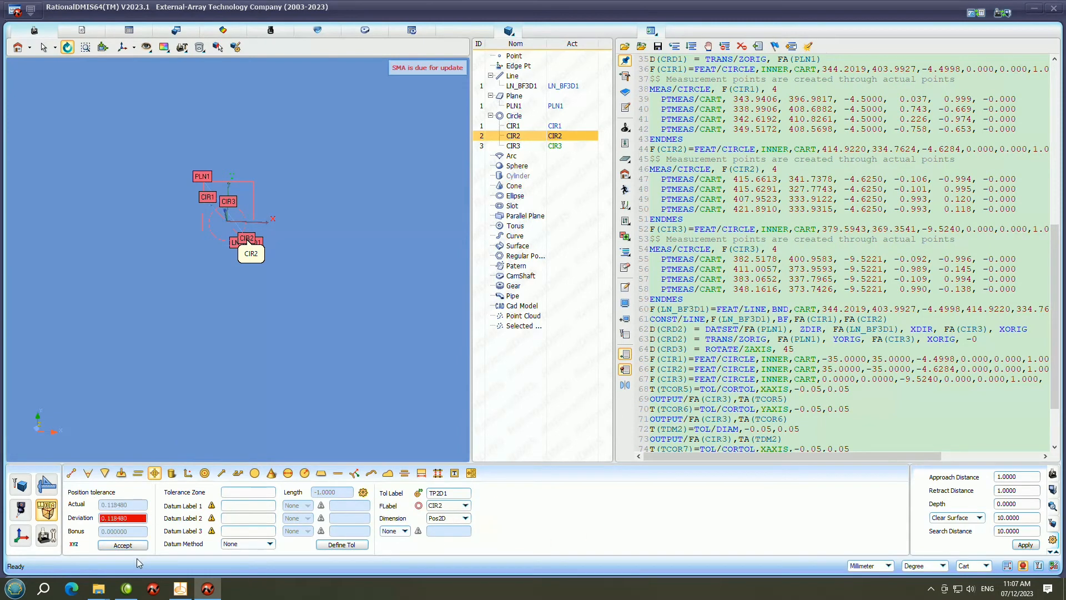
{"action": "left_click", "coordinate": [238, 491]}
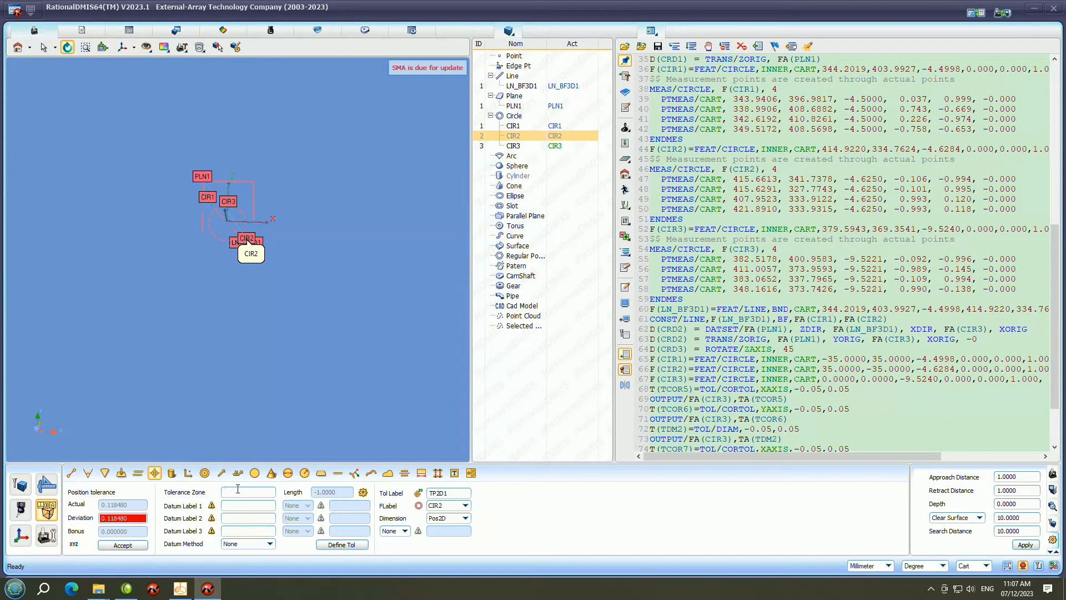
{"action": "type", "text": "0.15"}
{"action": "left_click", "coordinate": [117, 546]}
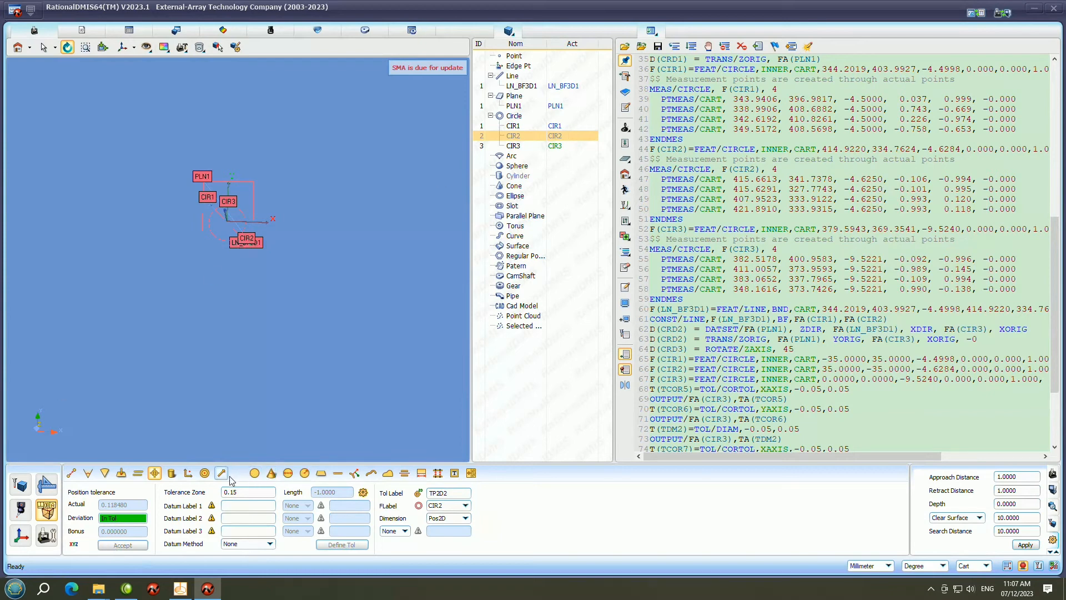
- Define an X-axis coordinate tolerance for CIR1 with limits -0.05 and 0.05, and accept its output
{"action": "left_click", "coordinate": [188, 473]}
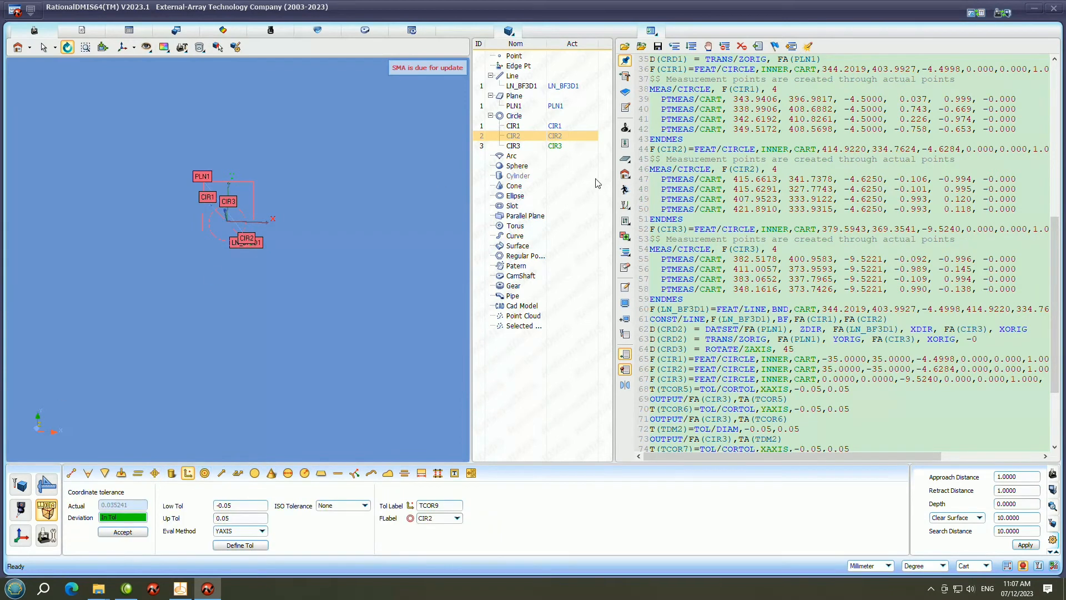
{"action": "left_click_drag", "start_coordinate": [581, 126], "coordinate": [436, 518]}
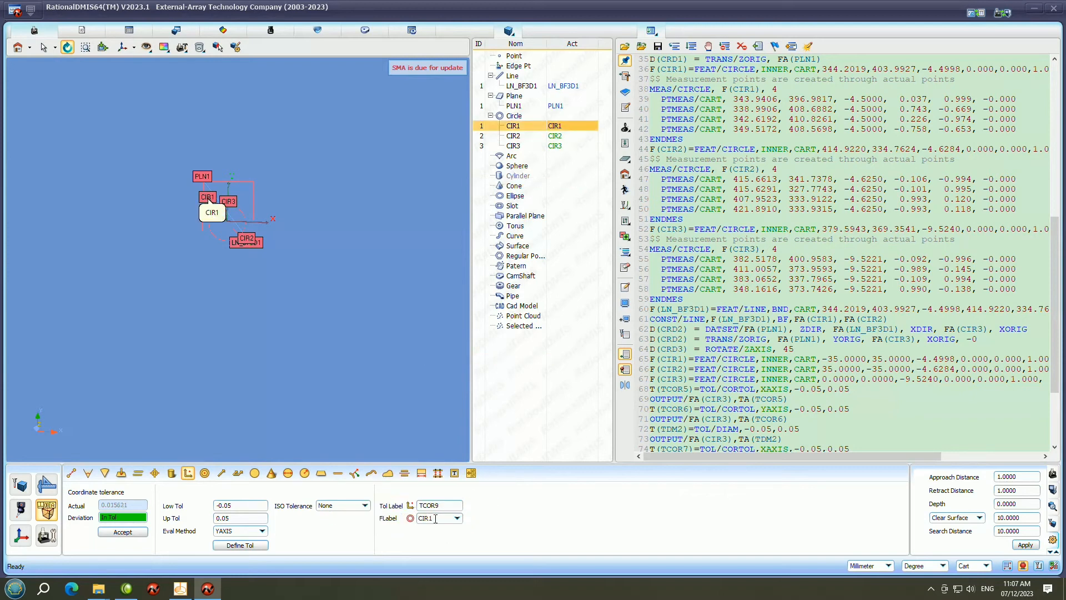
{"action": "left_click", "coordinate": [247, 533]}
{"action": "left_click", "coordinate": [234, 542]}
{"action": "left_click", "coordinate": [123, 532]}
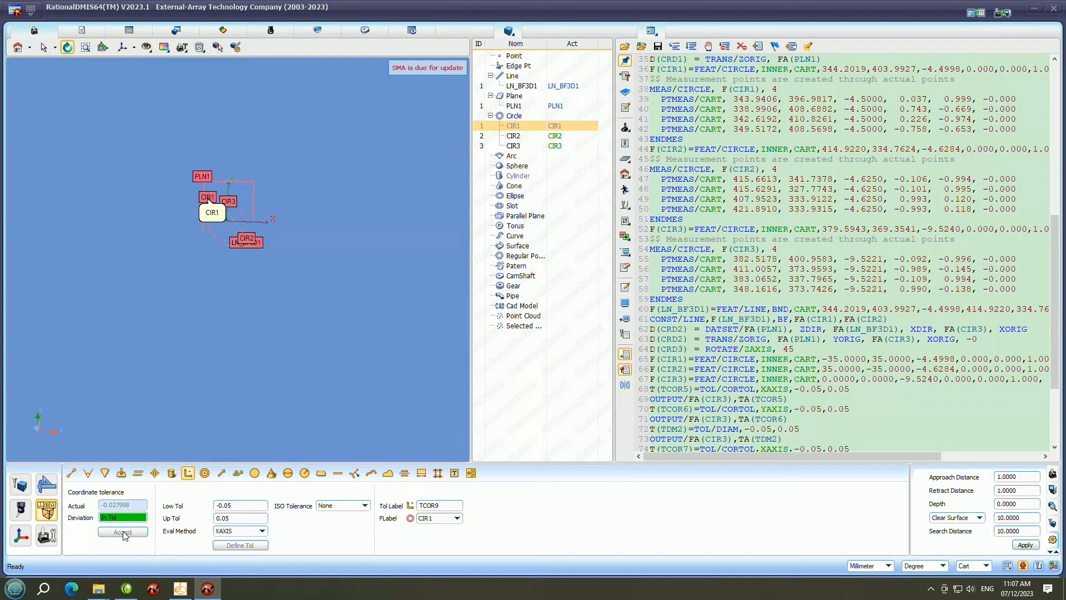
- Switch CIR1's coordinate tolerance evaluation to the Y axis with limits -0.05 and 0.05, and accept its output
{"action": "left_click", "coordinate": [248, 531]}
{"action": "left_click", "coordinate": [237, 552]}
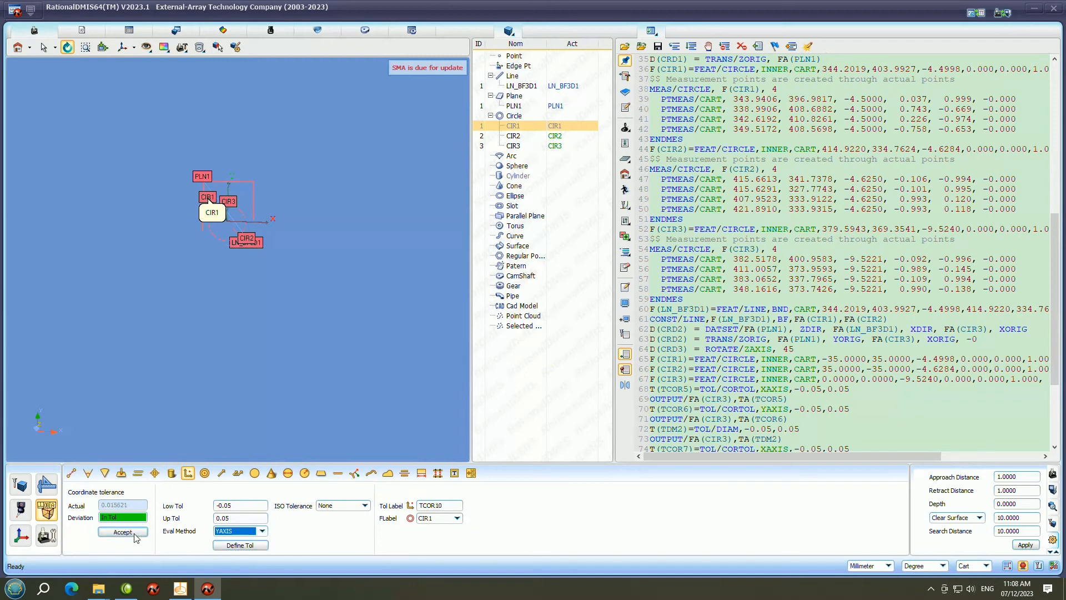
{"action": "left_click", "coordinate": [121, 534]}
- Assign CIR1 to a diameter tolerance with limits -0.05 and 0.05, and accept its output
{"action": "left_click", "coordinate": [288, 473]}
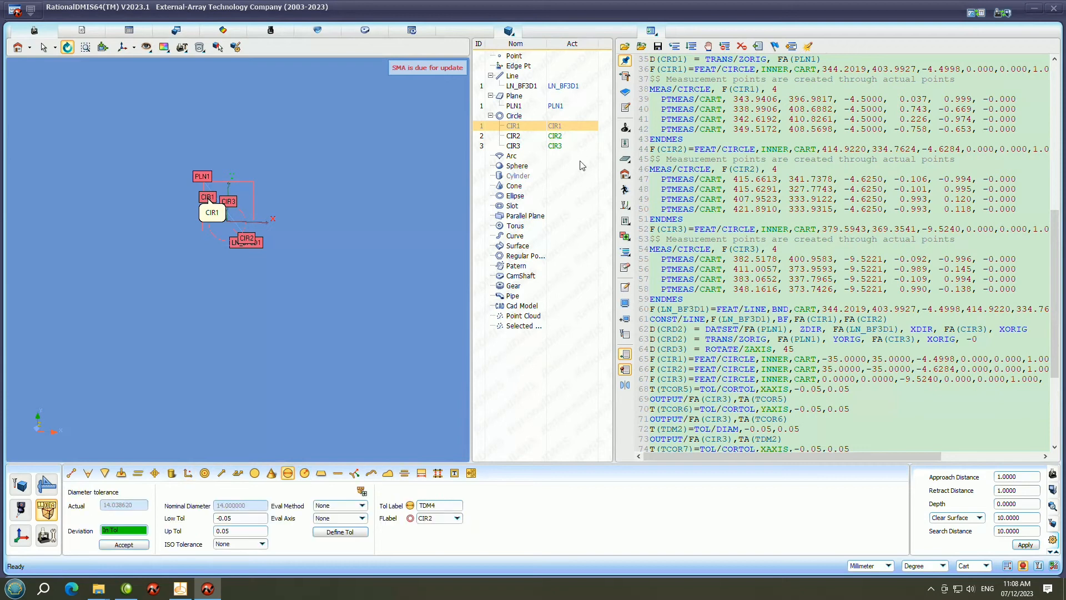
{"action": "left_click_drag", "start_coordinate": [565, 126], "coordinate": [439, 517]}
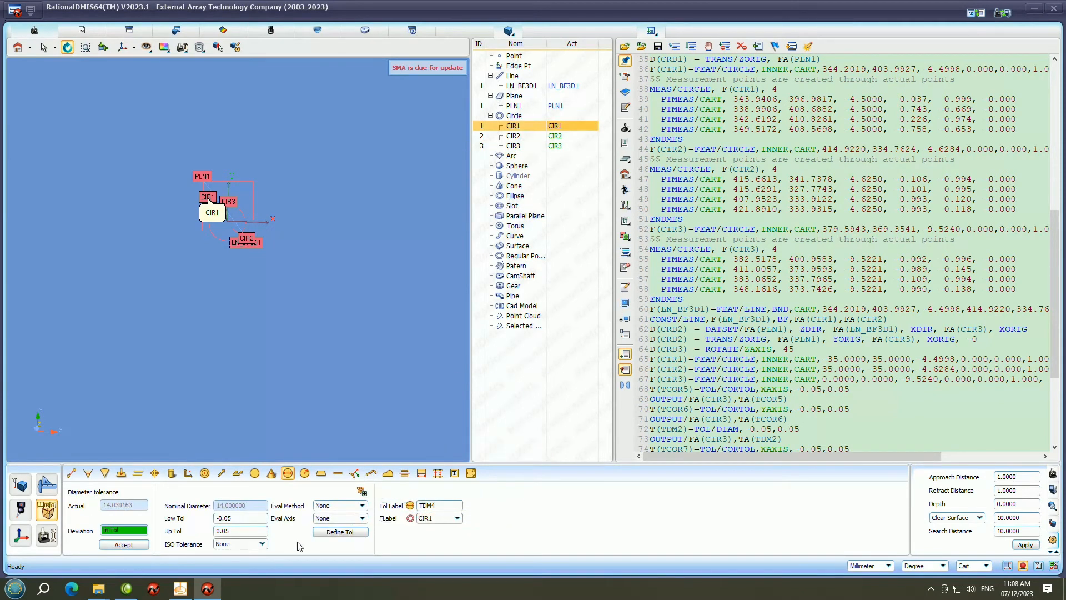
{"action": "left_click", "coordinate": [124, 544]}
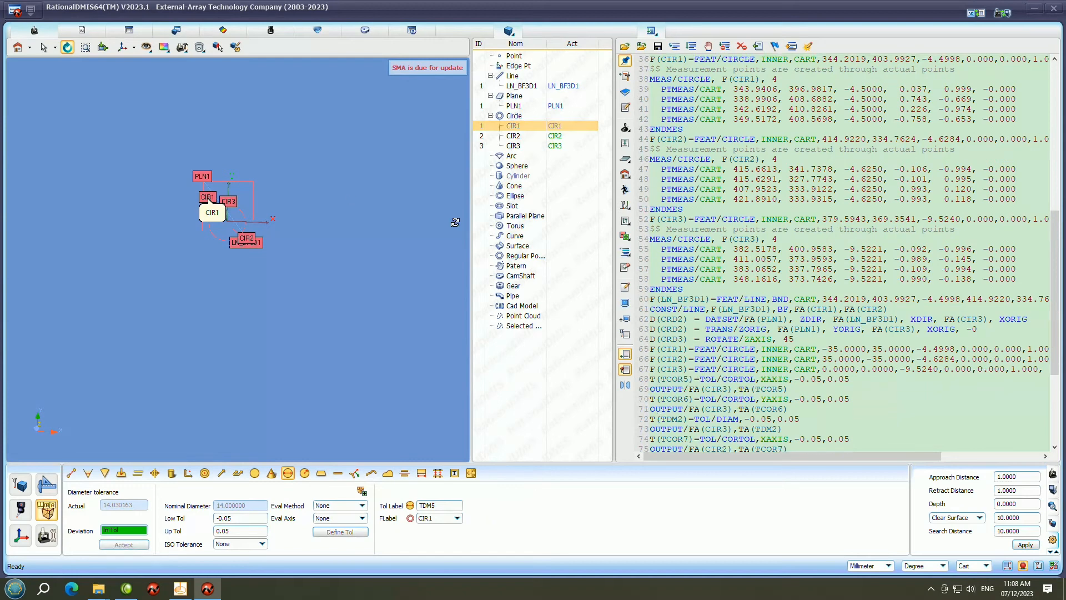
- Assign CIR1 to a 2D position tolerance with a 0.15 tolerance zone, and accept its output
{"action": "left_click", "coordinate": [155, 474]}
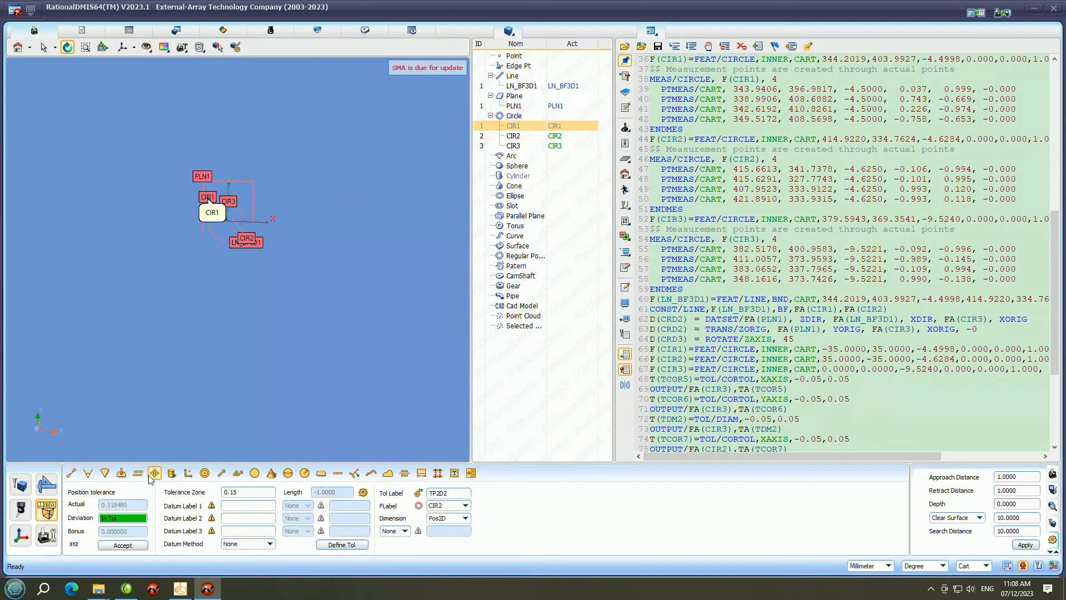
{"action": "left_click", "coordinate": [558, 126]}
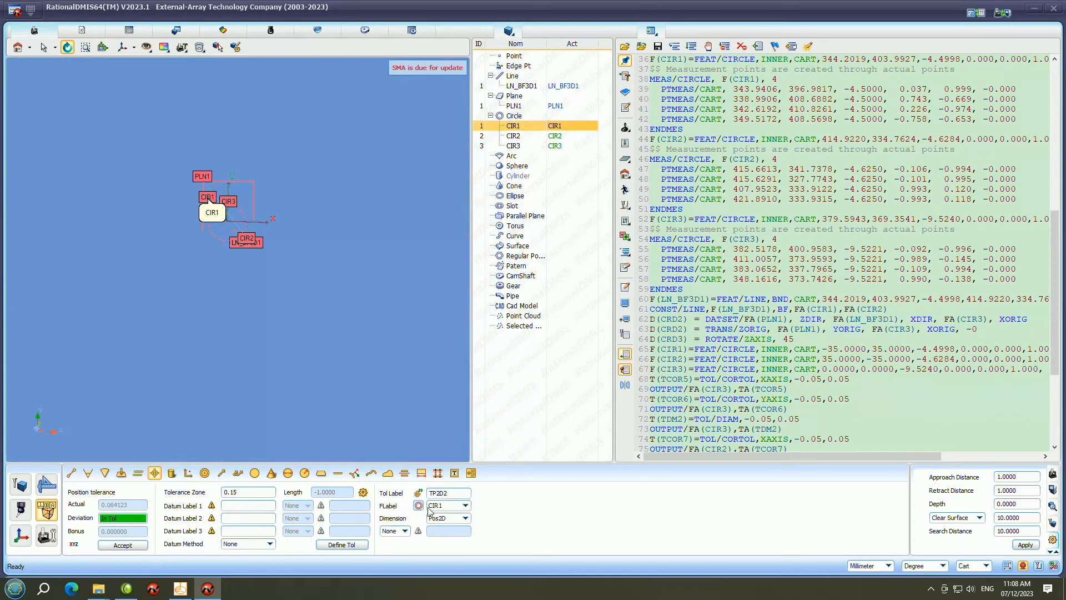
{"action": "left_click", "coordinate": [123, 546]}
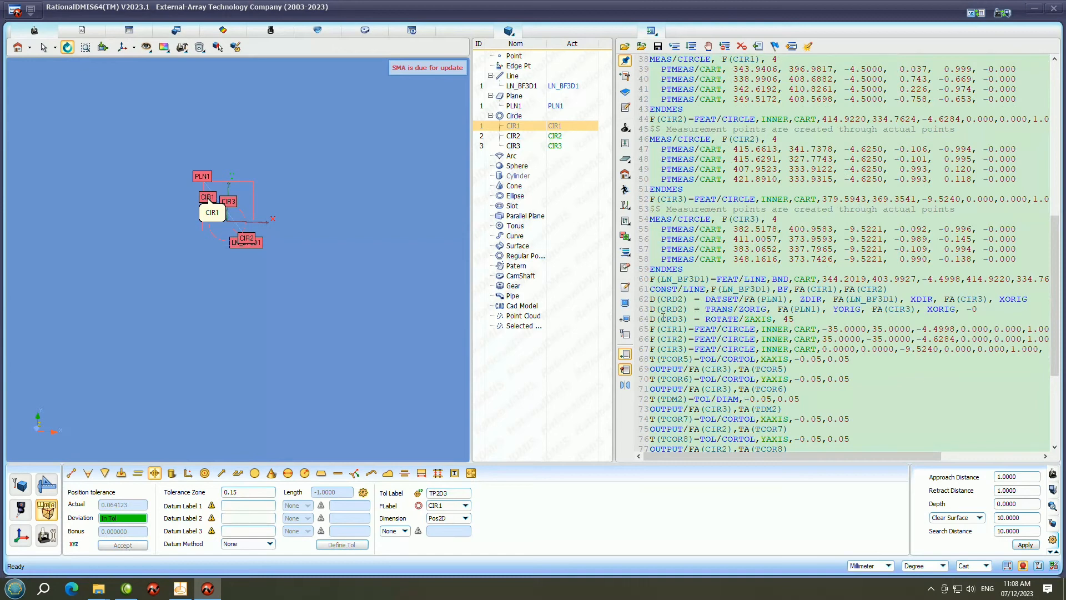
- Review the tolerance and output lines at the end of the program and display the inspection report
{"action": "scroll", "coordinate": [702, 317], "scroll_direction": "down", "scroll_amount": 4}
{"action": "scroll", "coordinate": [703, 317], "scroll_direction": "down", "scroll_amount": 3}
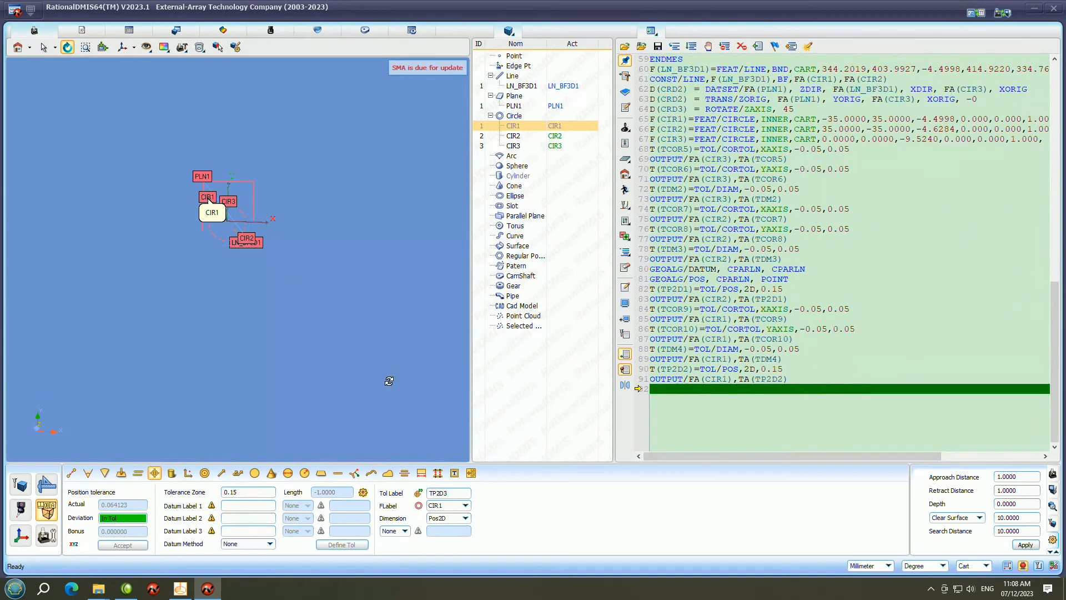
{"action": "left_click", "coordinate": [131, 31]}
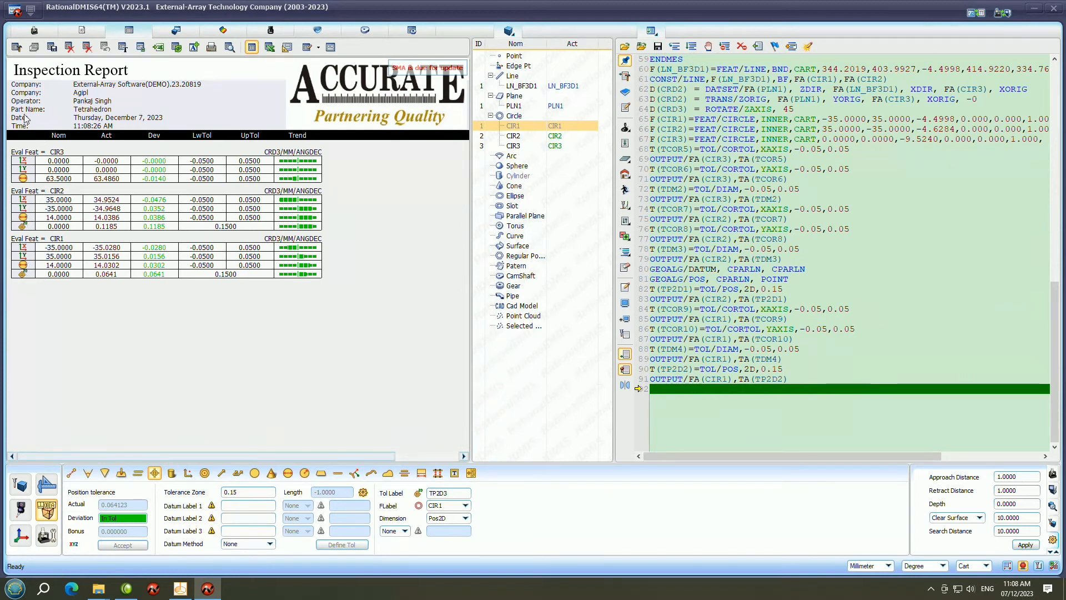
- Open the report settings, expand the Report Header options under Output Style, and select the Approved By entry
{"action": "left_click", "coordinate": [17, 48]}
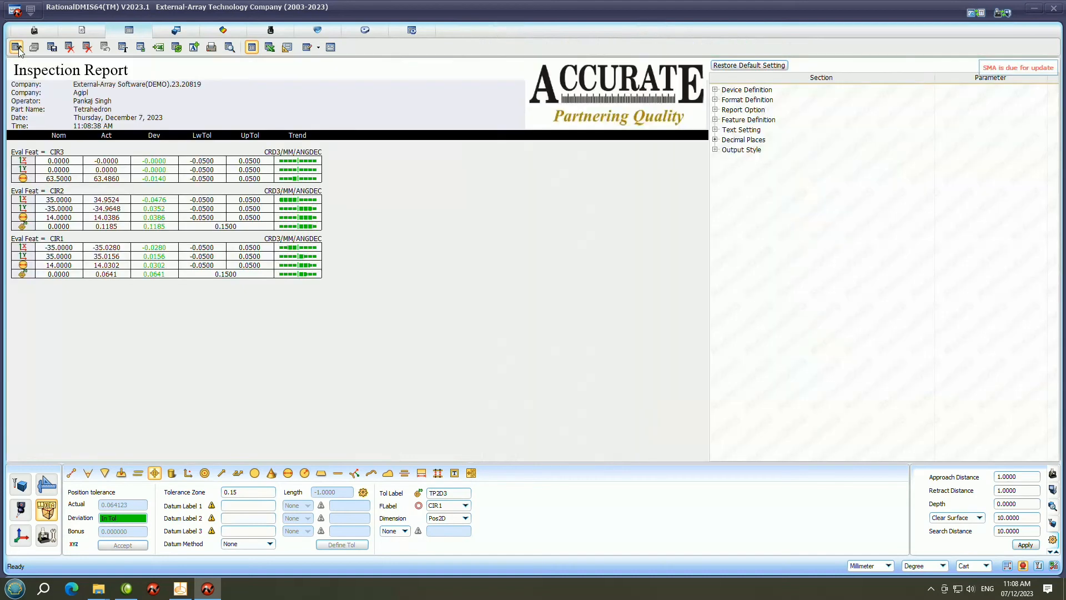
{"action": "left_click", "coordinate": [716, 151]}
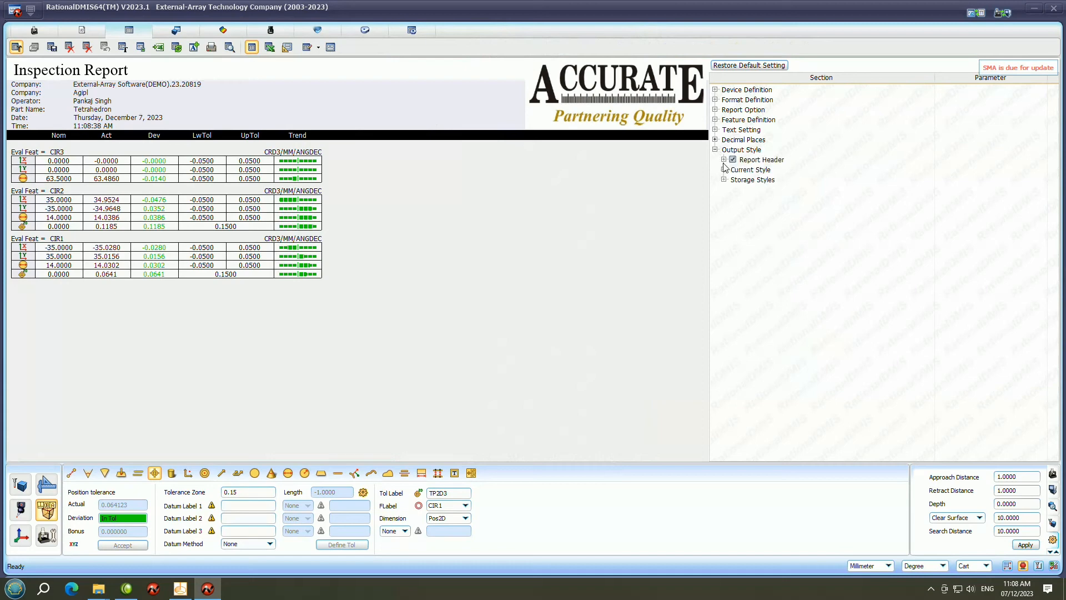
{"action": "left_click", "coordinate": [725, 161]}
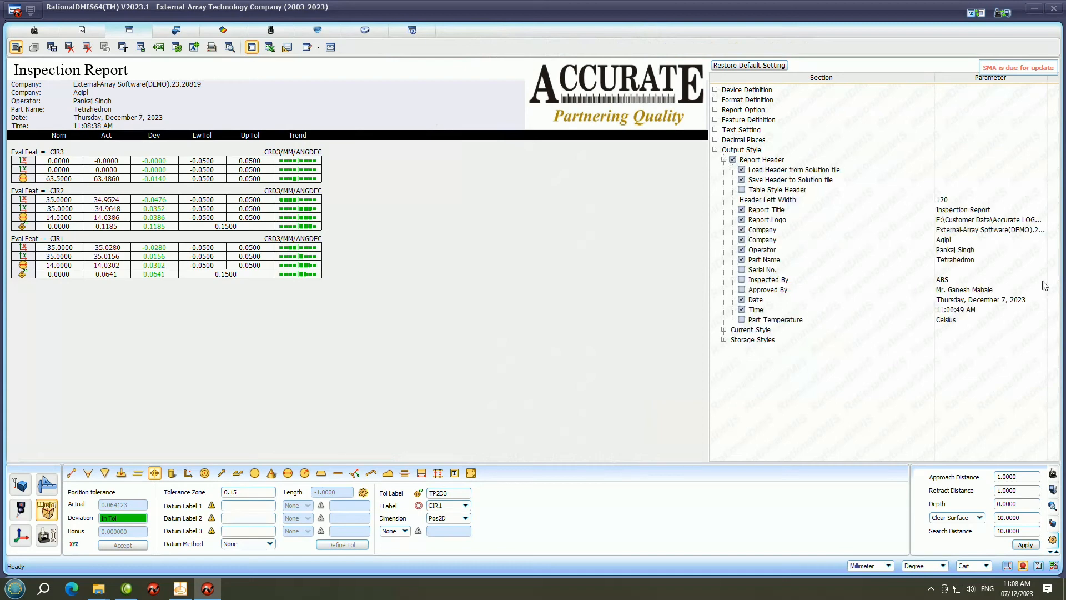
{"action": "left_click", "coordinate": [980, 299]}
{"action": "left_click", "coordinate": [985, 291]}
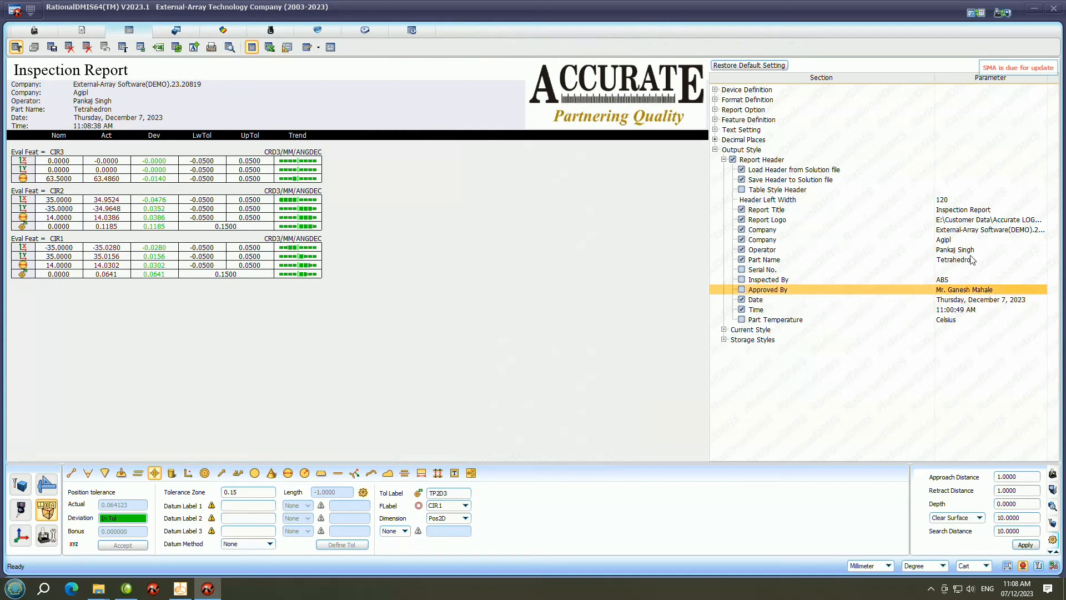
- Go through the Part Name, Inspected By, Approved By, Date and Time entries of the report header settings
{"action": "left_click", "coordinate": [971, 259]}
{"action": "left_click", "coordinate": [773, 280]}
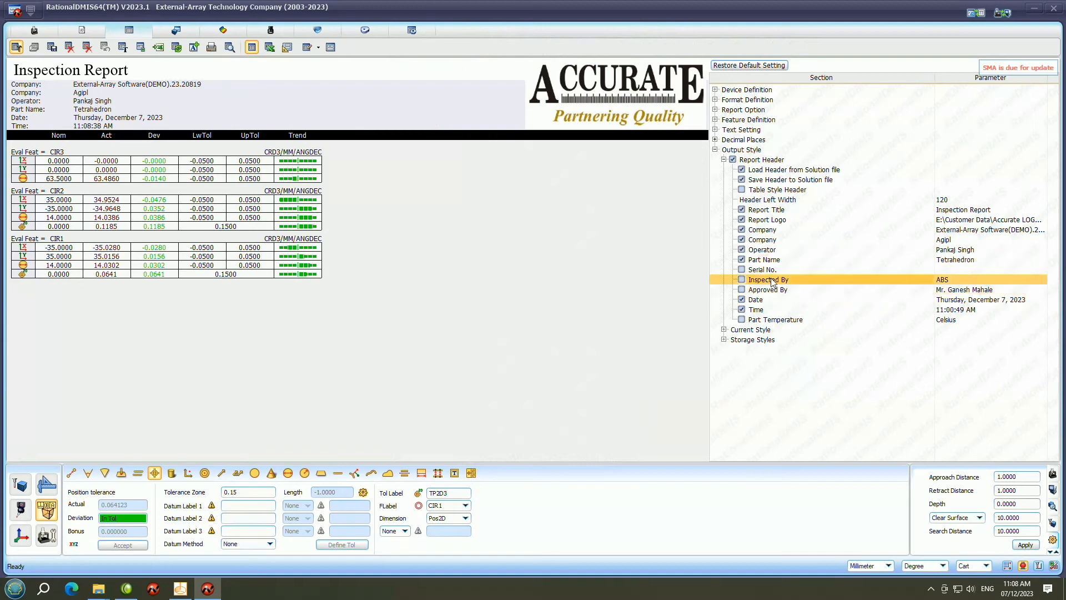
{"action": "left_click", "coordinate": [770, 289]}
{"action": "left_click", "coordinate": [760, 301]}
{"action": "left_click", "coordinate": [761, 310]}
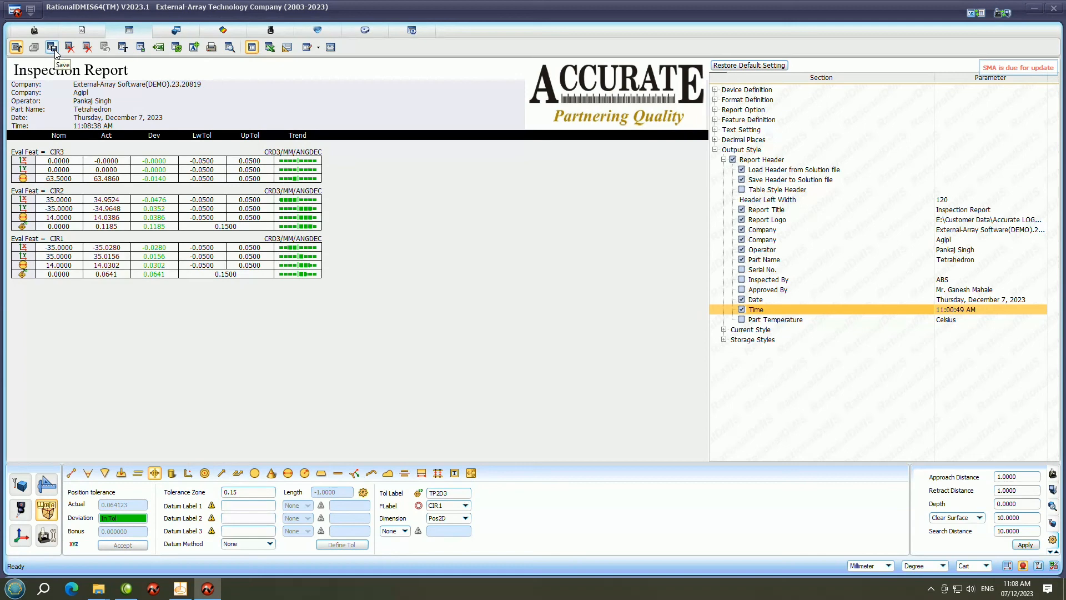
- Set the Part Name in the report header to Piston
{"action": "left_click", "coordinate": [951, 260]}
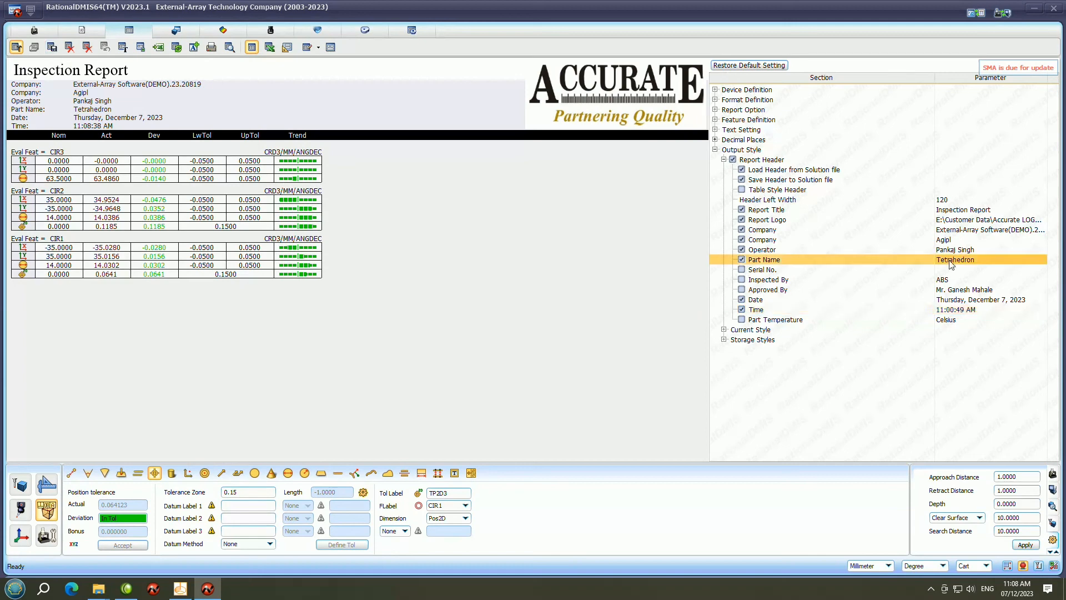
{"action": "left_click", "coordinate": [978, 261]}
{"action": "type", "text": "Piston"}
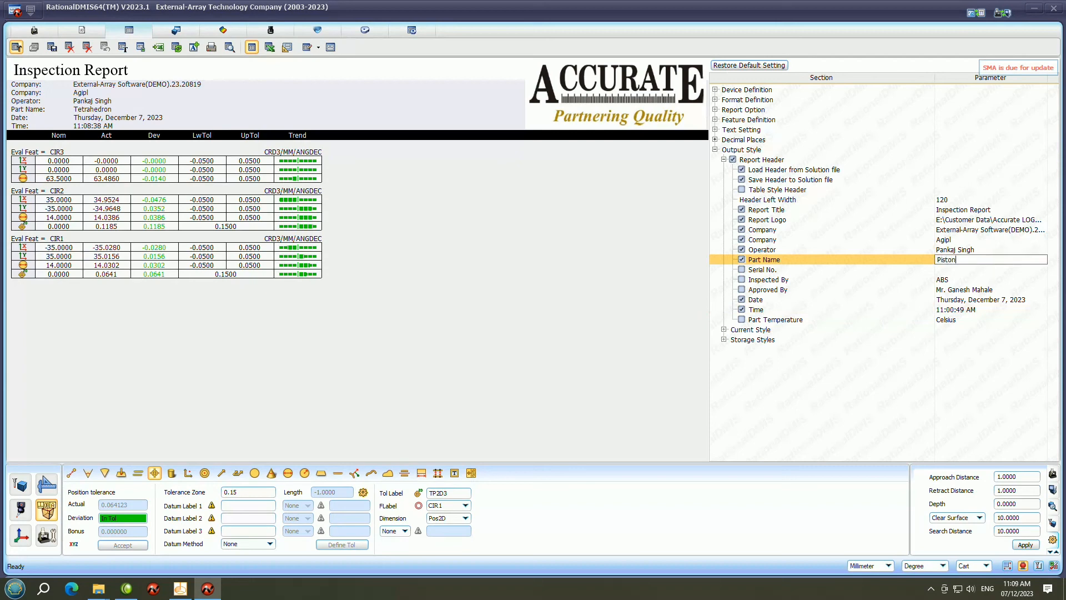
{"action": "left_click", "coordinate": [920, 381]}
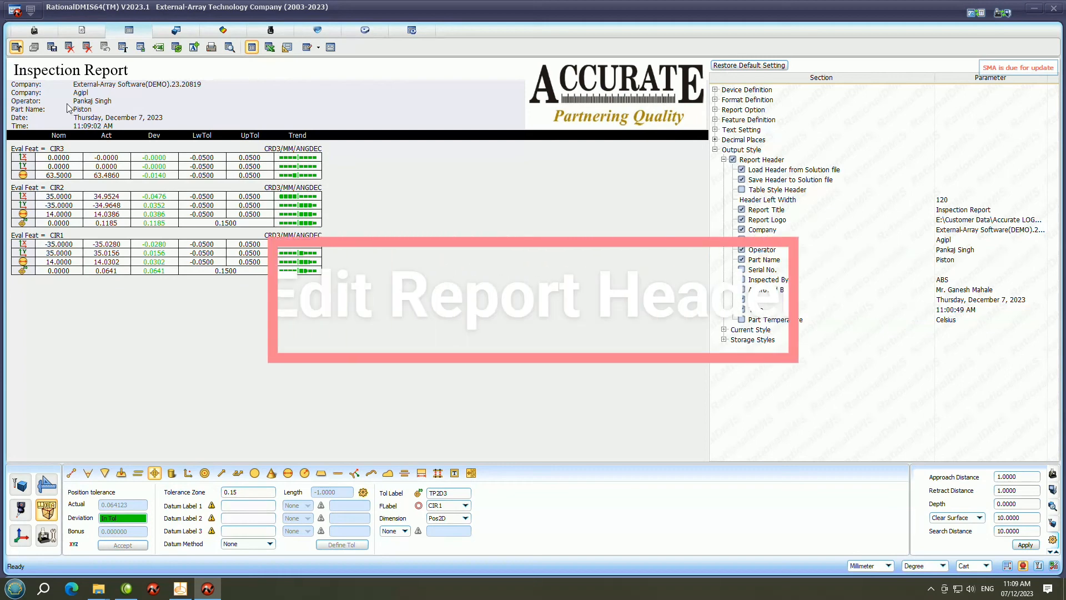
- Leave the report settings and save the report as a PDF named Piston in the Desktop folder "sp 80 Demo Block program"
{"action": "left_click", "coordinate": [52, 47]}
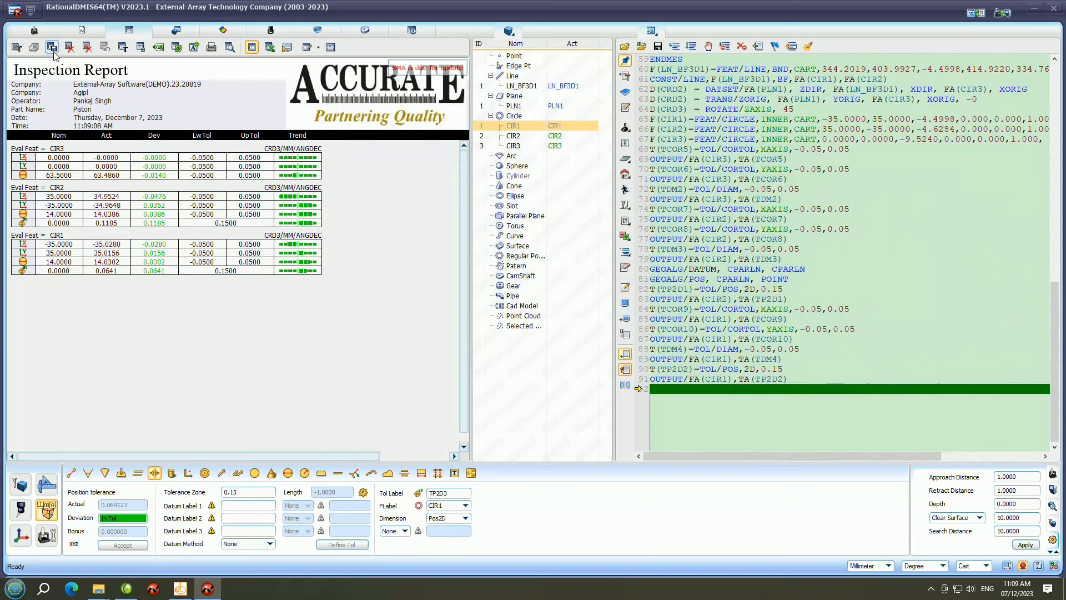
{"action": "left_click", "coordinate": [56, 50]}
{"action": "left_click", "coordinate": [591, 230]}
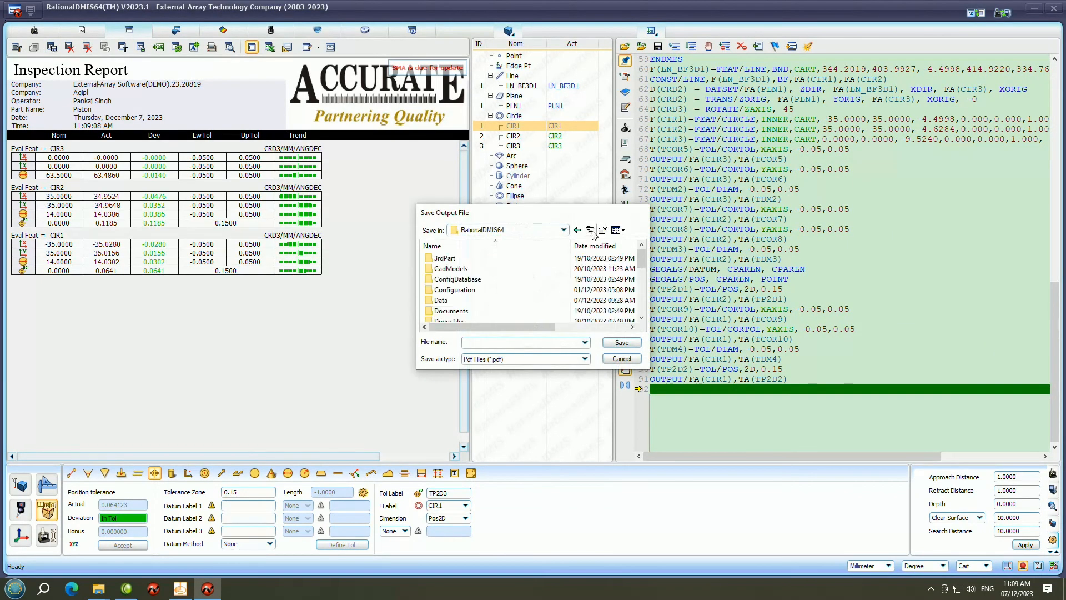
{"action": "left_click", "coordinate": [592, 232]}
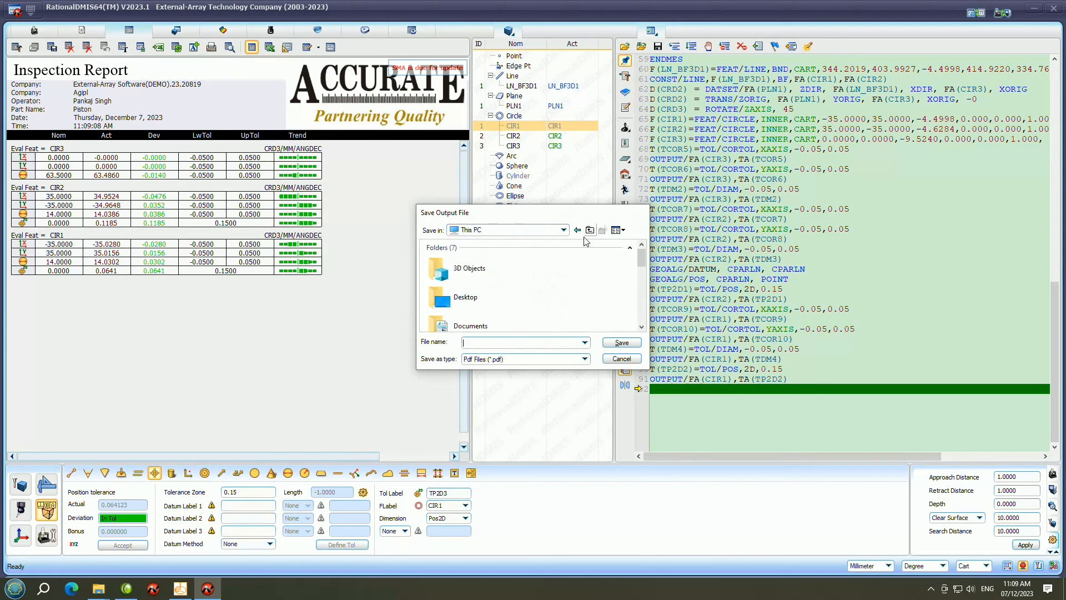
{"action": "double_click", "coordinate": [466, 304]}
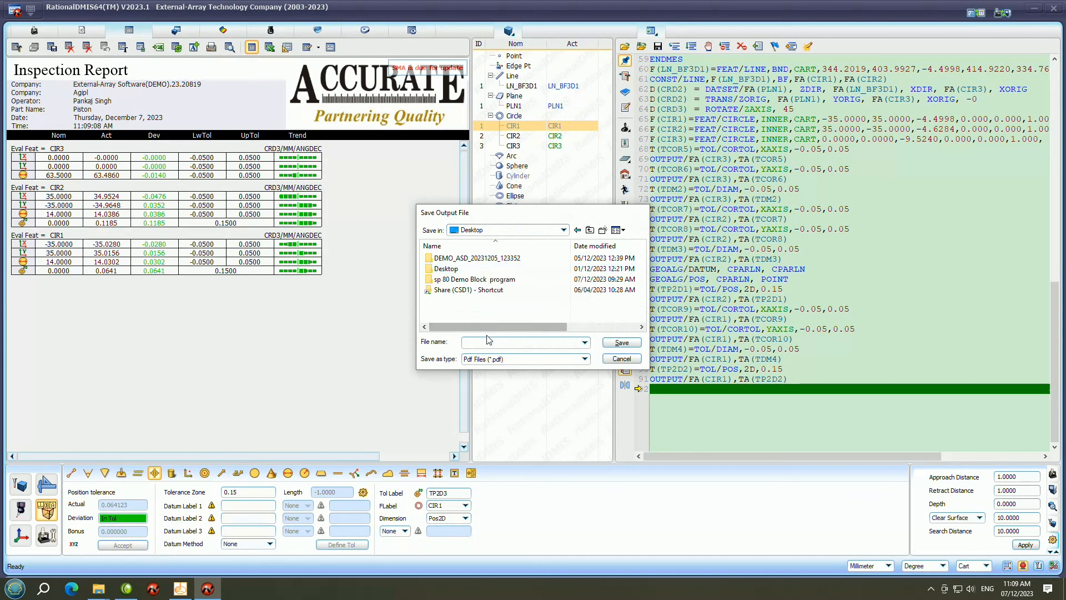
{"action": "double_click", "coordinate": [490, 281]}
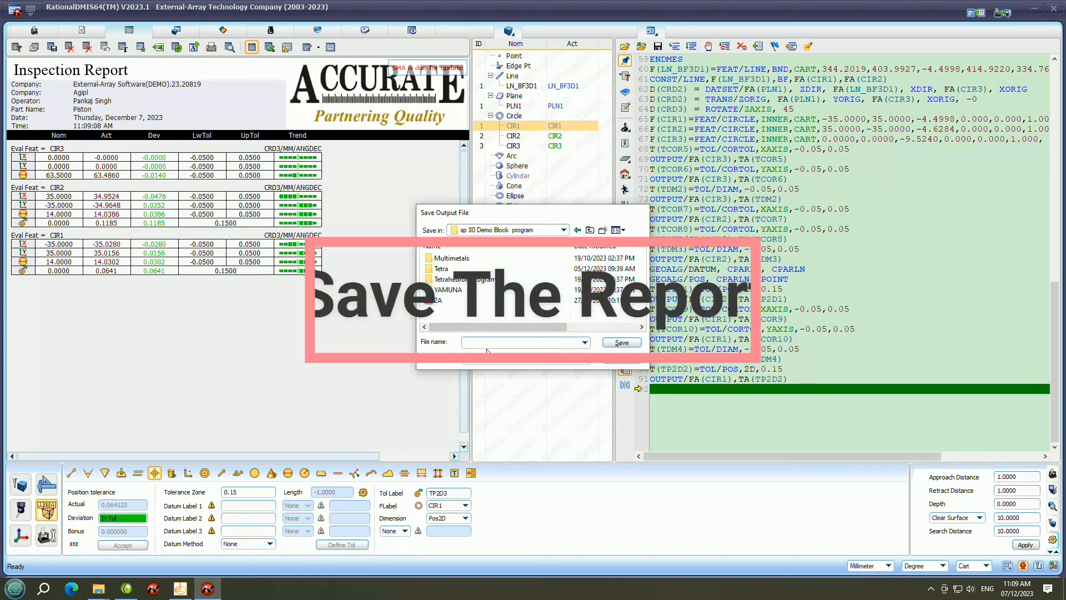
{"action": "type", "text": "Pi"}
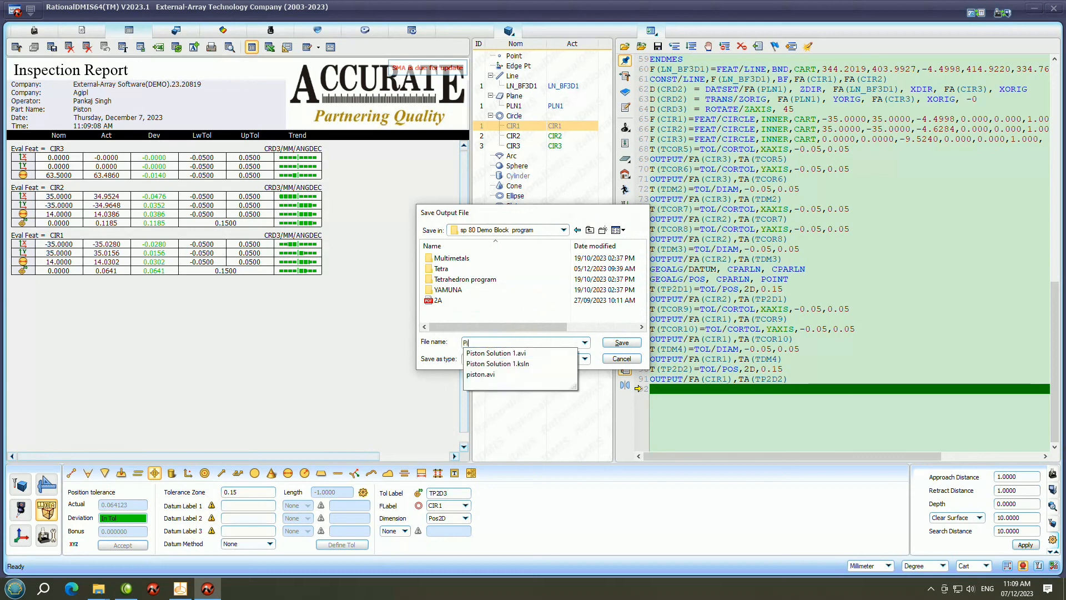
{"action": "type", "text": "ston"}
{"action": "left_click", "coordinate": [499, 311]}
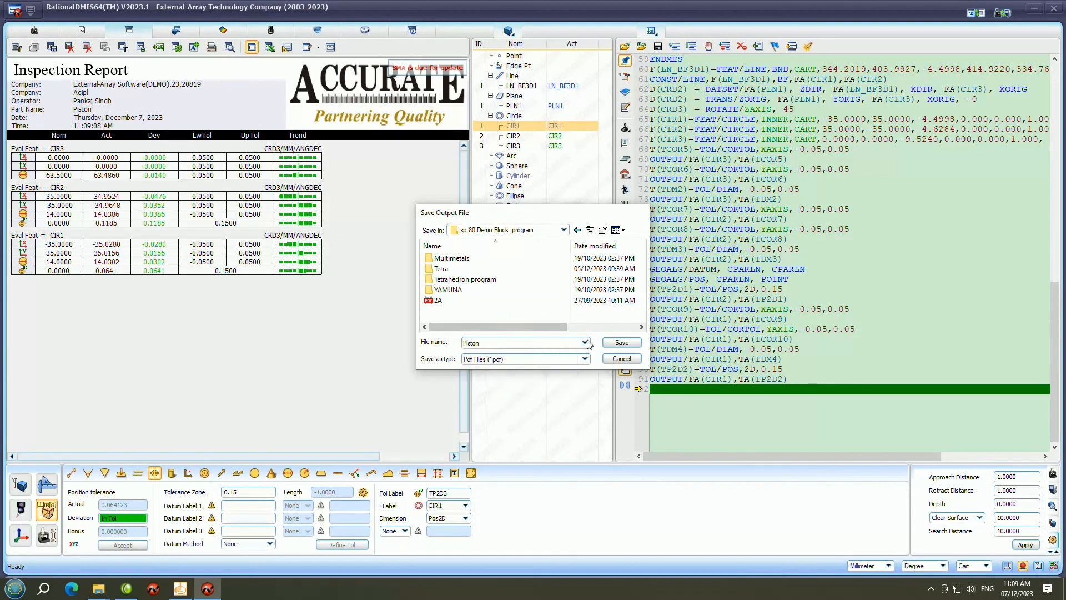
{"action": "left_click", "coordinate": [622, 343]}
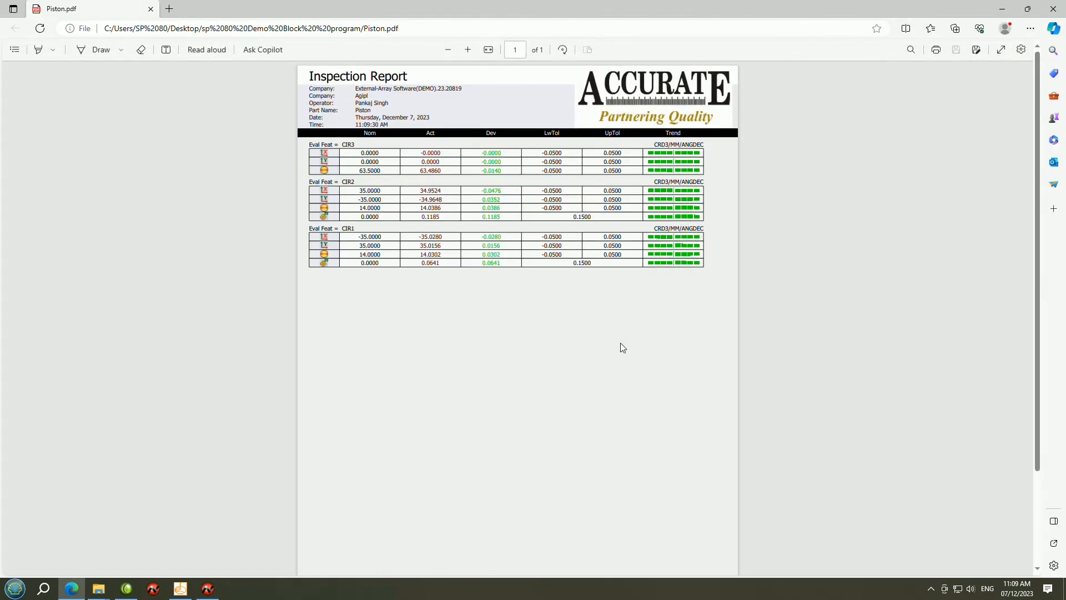
- Look through the exported Piston.pdf inspection report from header to circle results, and close it
{"action": "scroll", "coordinate": [619, 339], "scroll_direction": "down", "scroll_amount": 3}
{"action": "scroll", "coordinate": [620, 340], "scroll_direction": "up", "scroll_amount": 3}
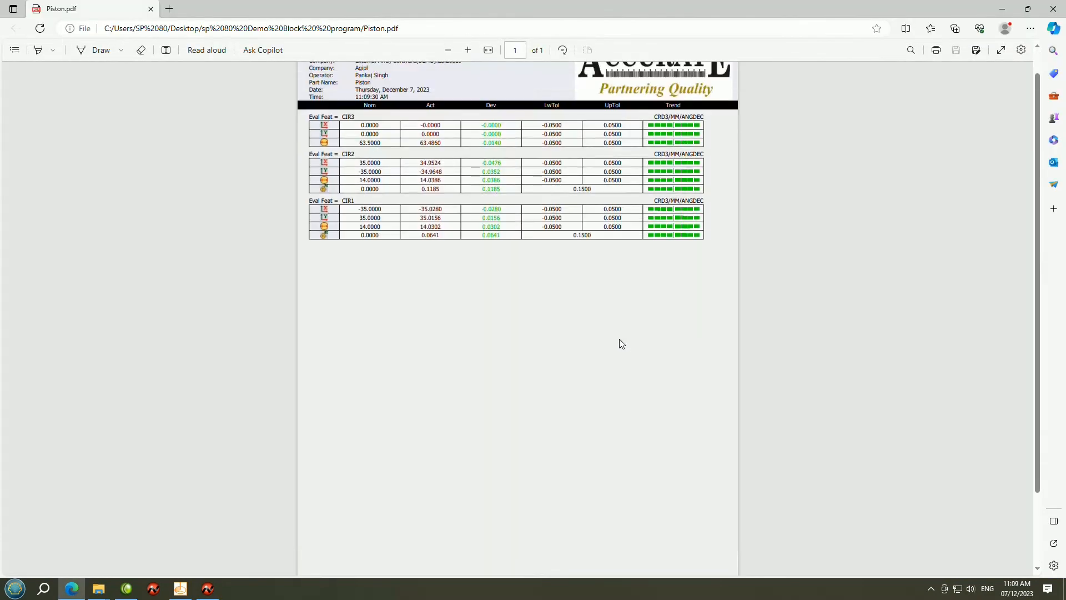
{"action": "scroll", "coordinate": [620, 340], "scroll_direction": "down", "scroll_amount": 2}
{"action": "scroll", "coordinate": [619, 340], "scroll_direction": "up", "scroll_amount": 3}
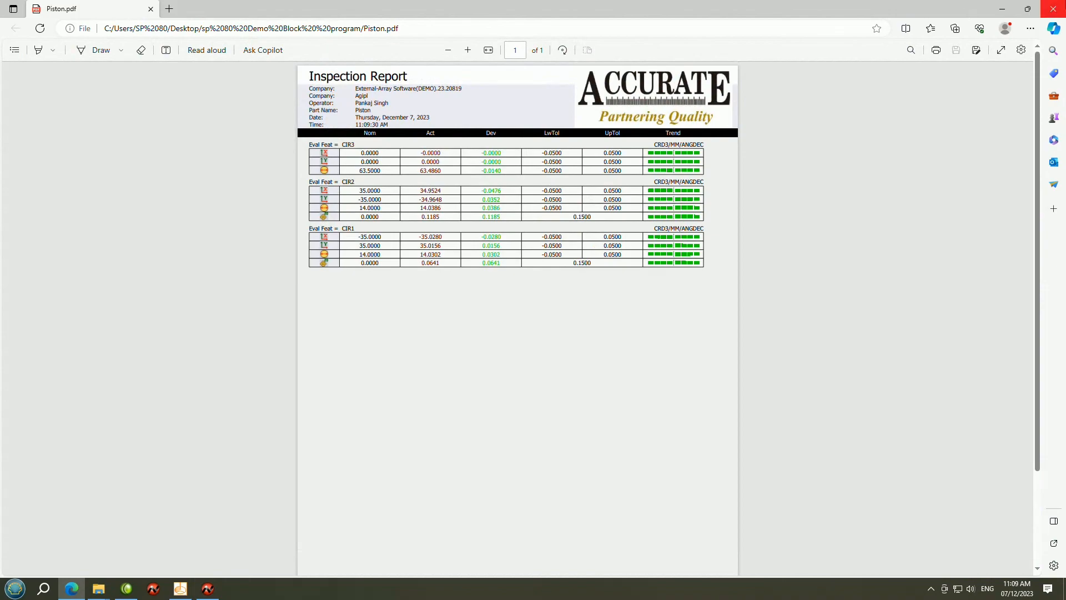
{"action": "left_click", "coordinate": [1053, 8]}
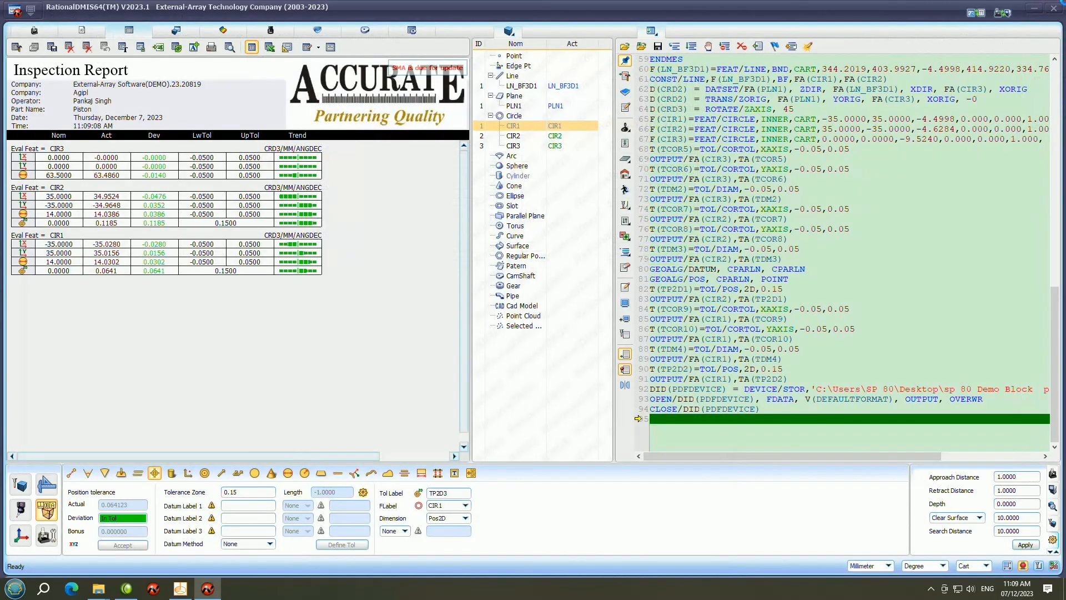
- Display the commands for opening, saving and exporting the solution
{"action": "left_click", "coordinate": [11, 12]}
{"action": "left_click", "coordinate": [15, 10]}
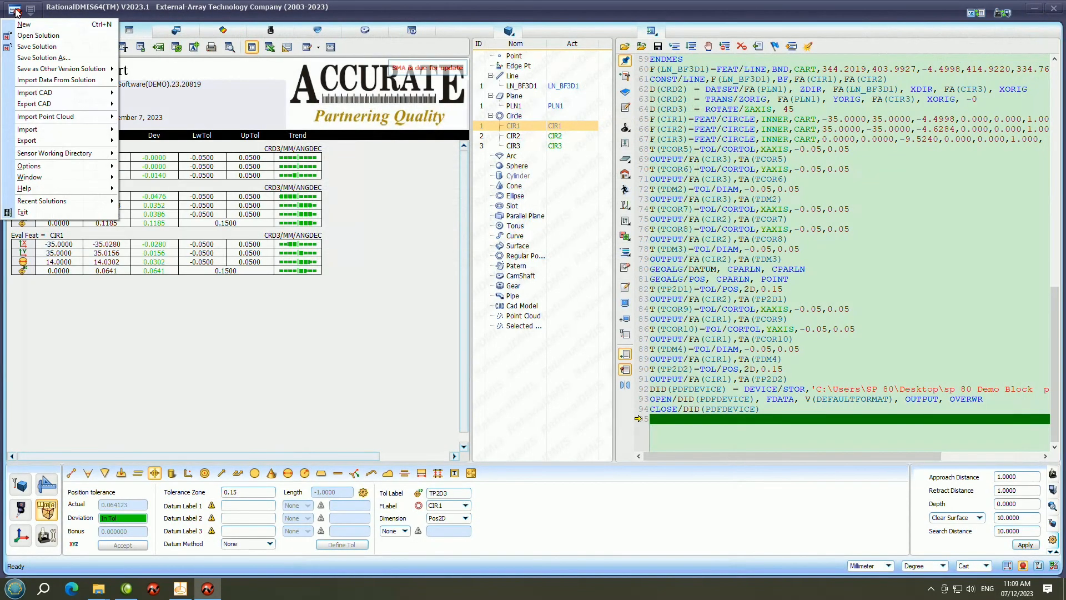